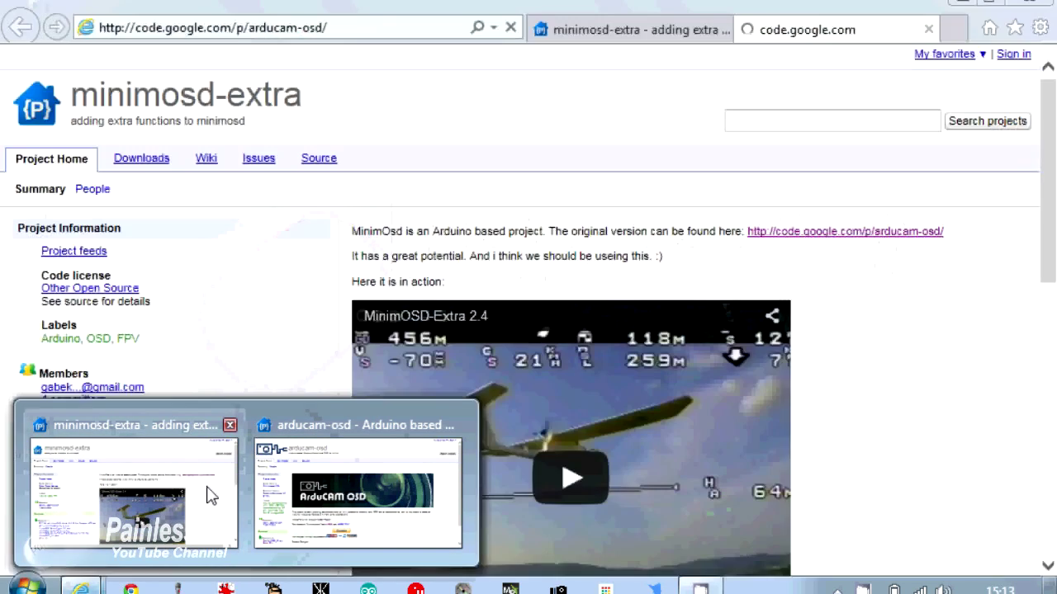
Compare the minimosd-extra and arducam-osd project pages on Google Code.
left_click(211, 496)
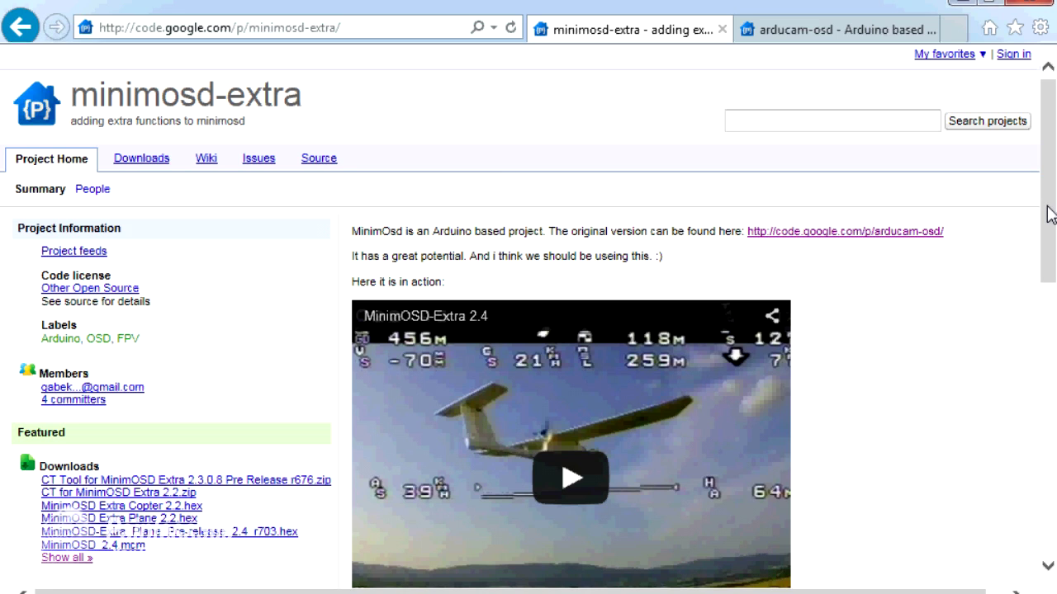
left_click_drag(1045, 212, 1047, 243)
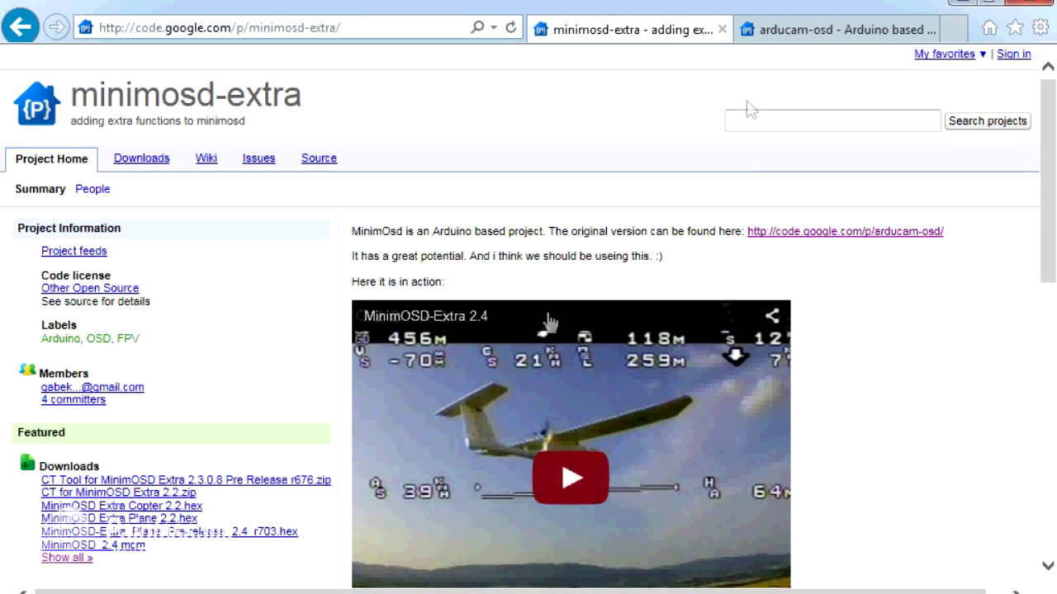
left_click(840, 34)
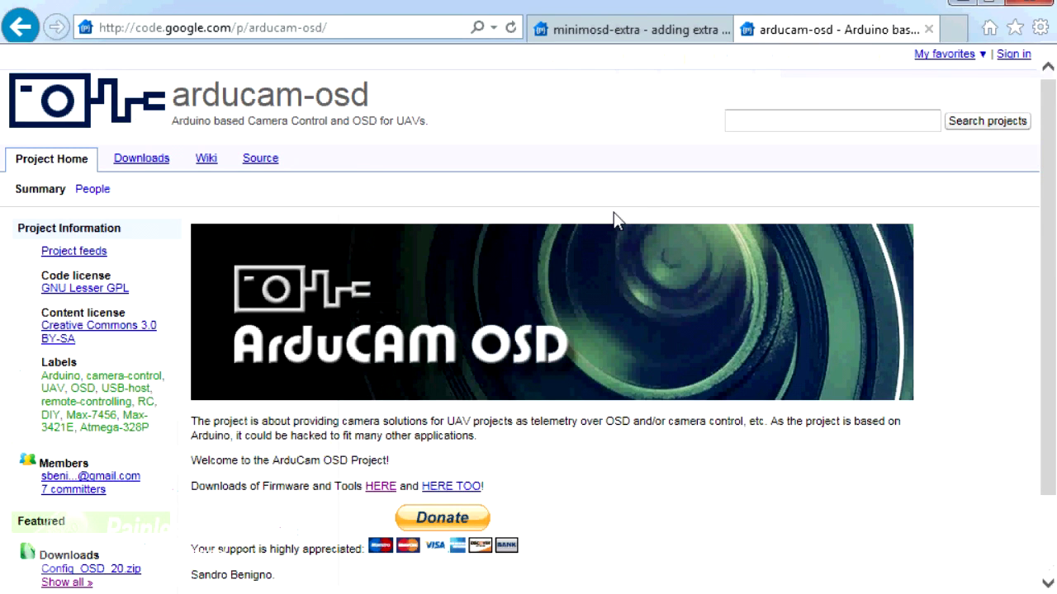
left_click(609, 40)
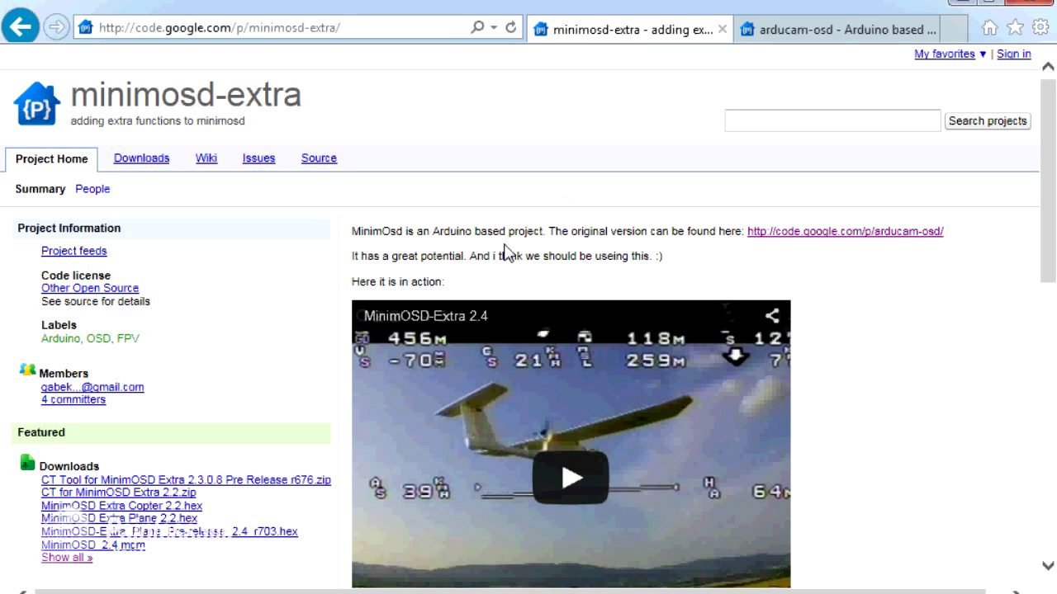
From the arducam-osd page, follow the firmware and tools download link and select the downloaded files.
left_click(769, 41)
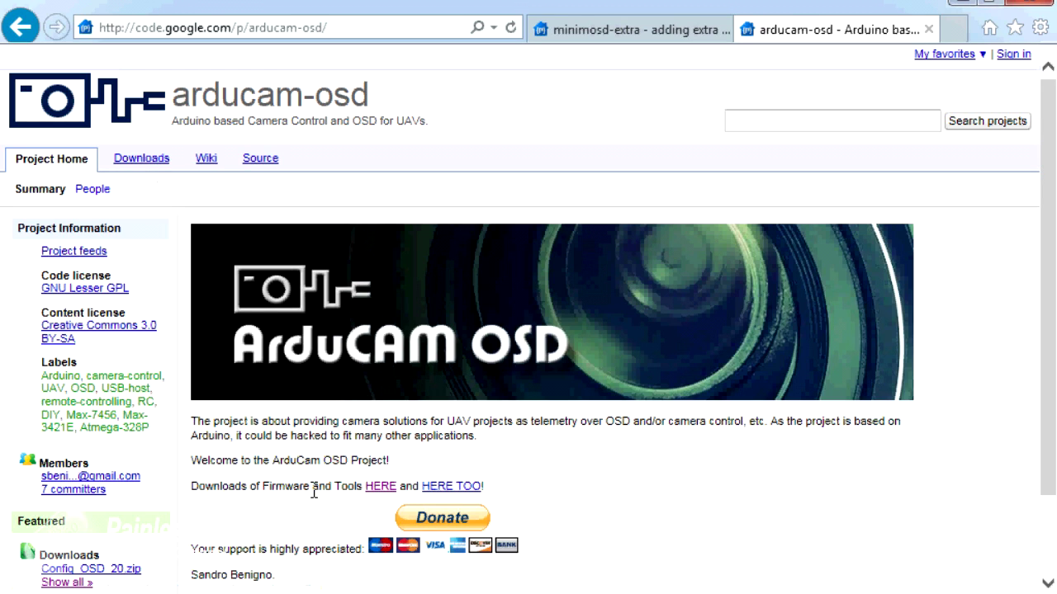
left_click(379, 490)
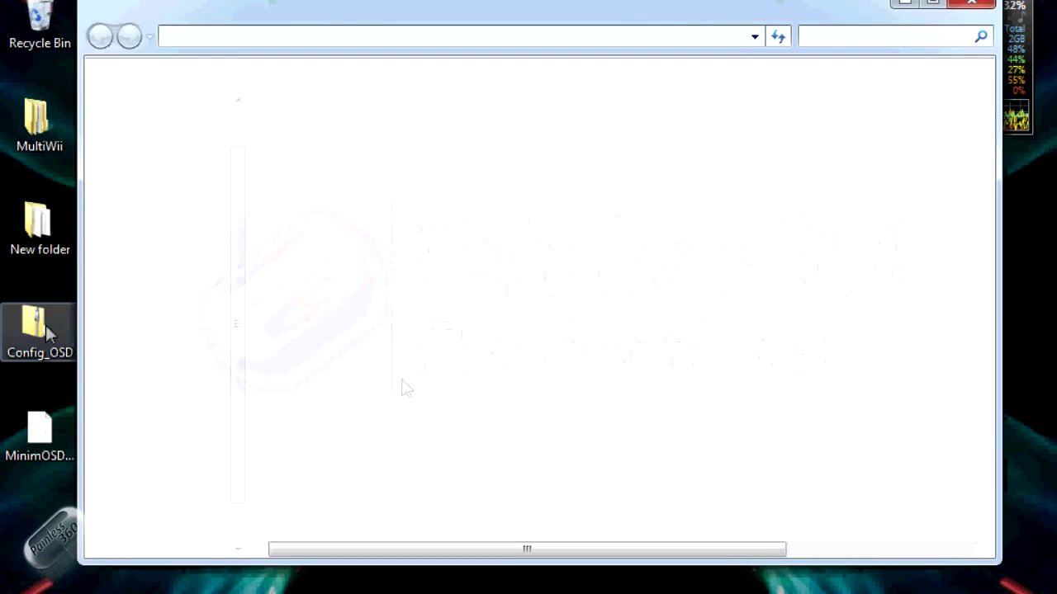
left_click_drag(416, 369, 305, 139)
Launch OSD_Config from New folder, allow it past the security warning, and reposition its window.
left_click(330, 347)
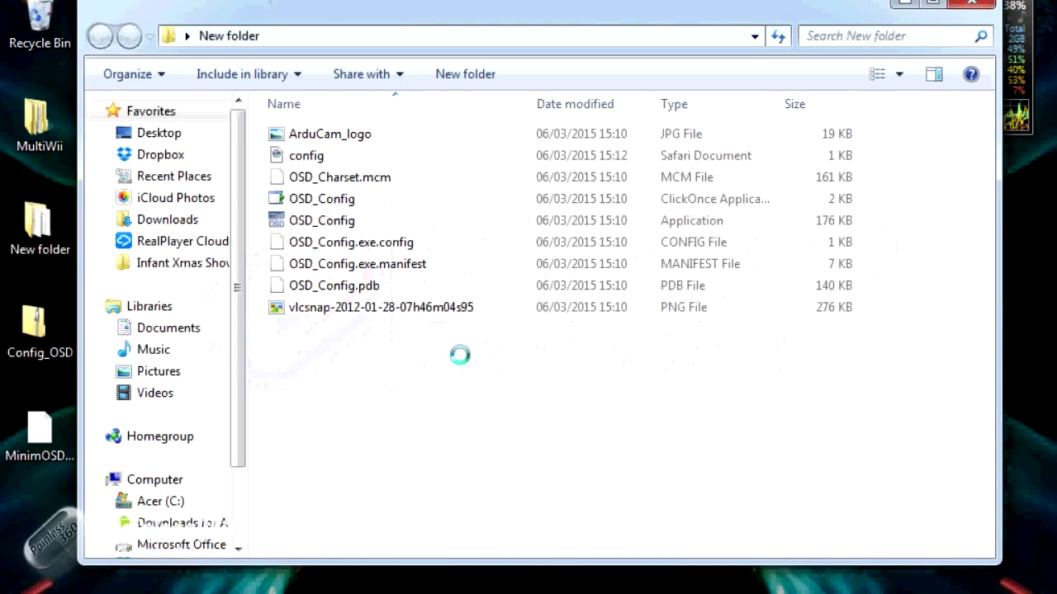
double_click(333, 228)
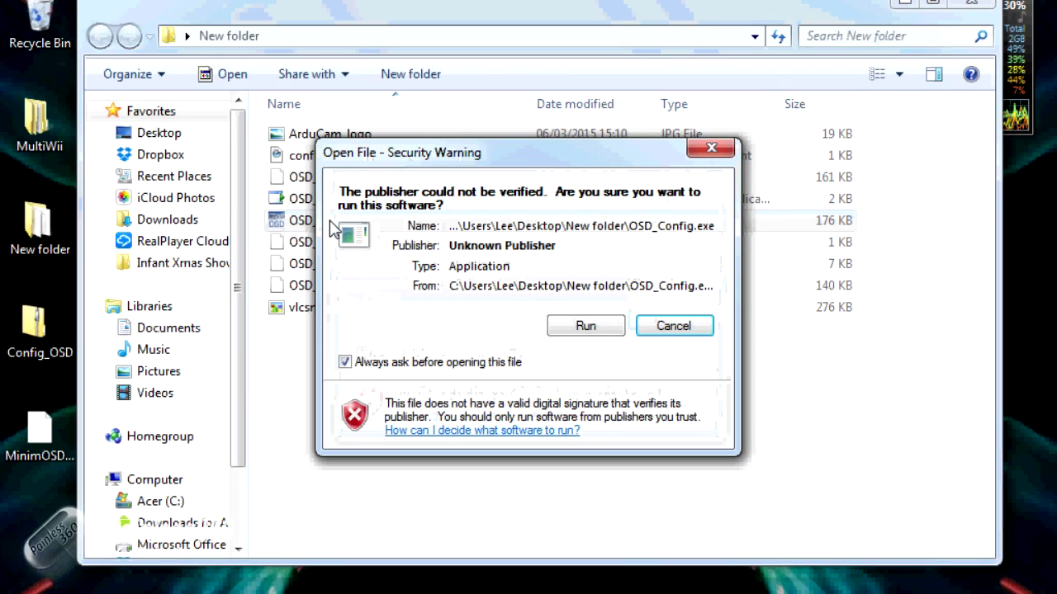
left_click(584, 326)
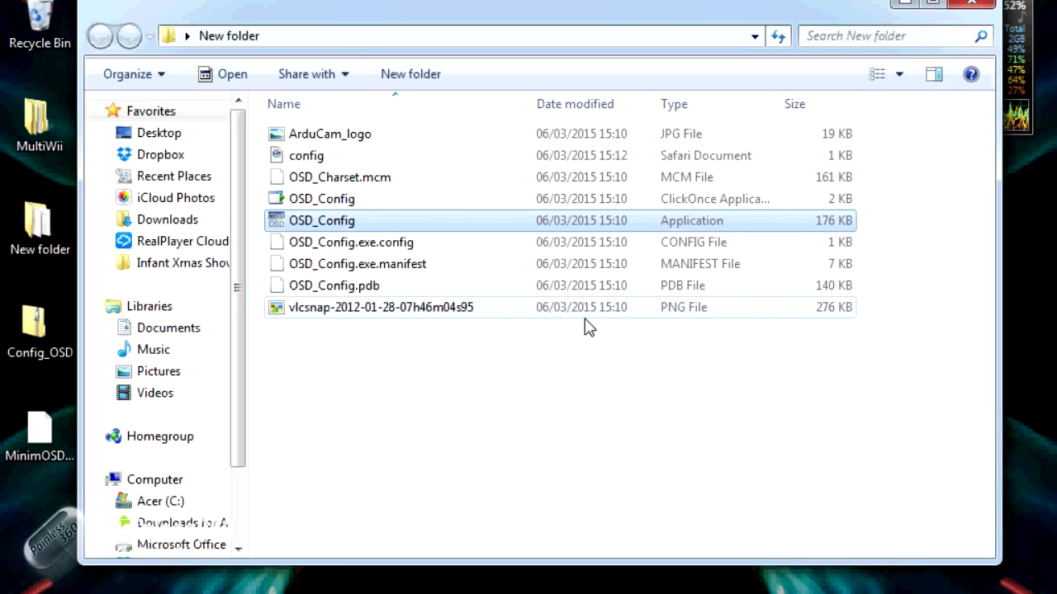
left_click(904, 6)
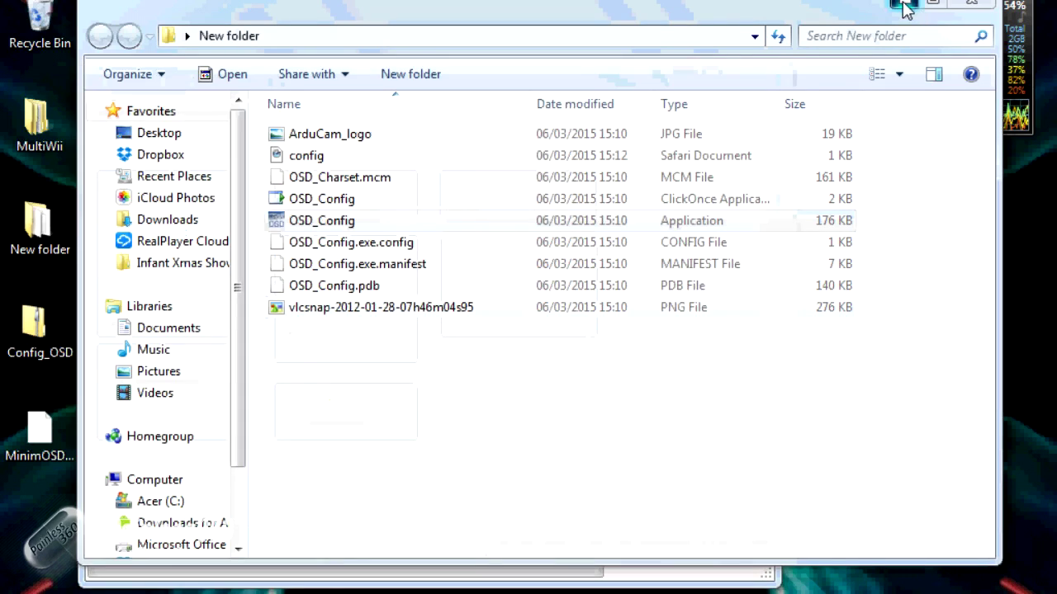
left_click_drag(616, 93, 708, 45)
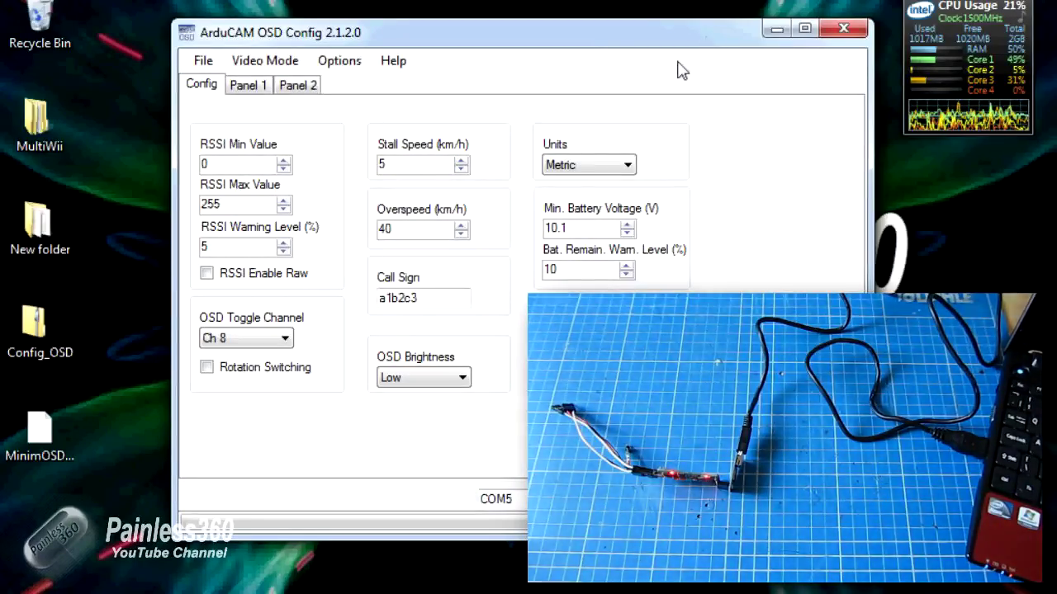
Select port COM7 and flash the MinimOSD_22.hex firmware to the OSD.
left_click(570, 501)
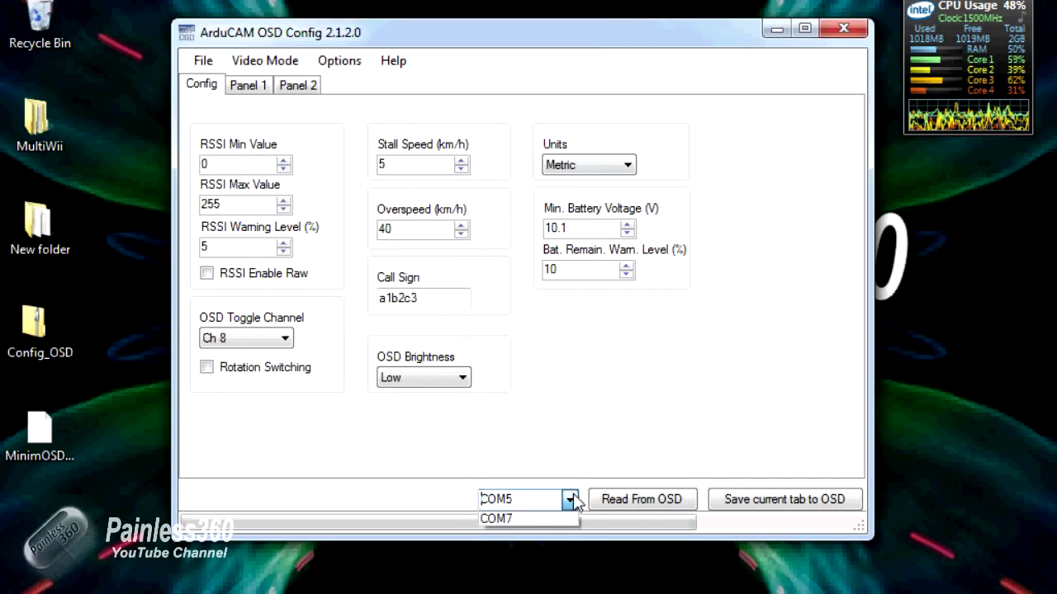
left_click(546, 519)
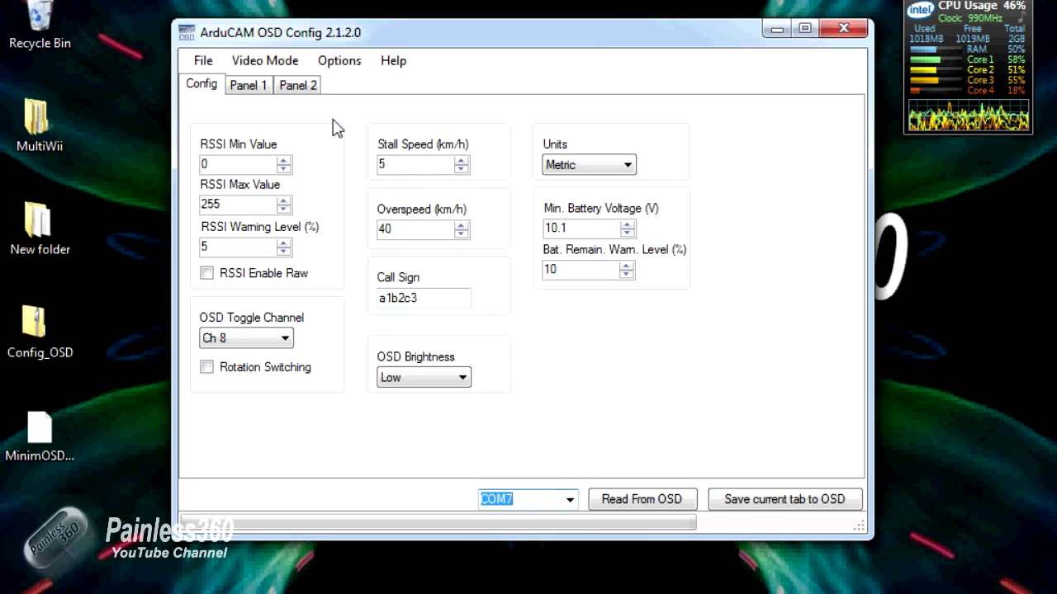
left_click(340, 62)
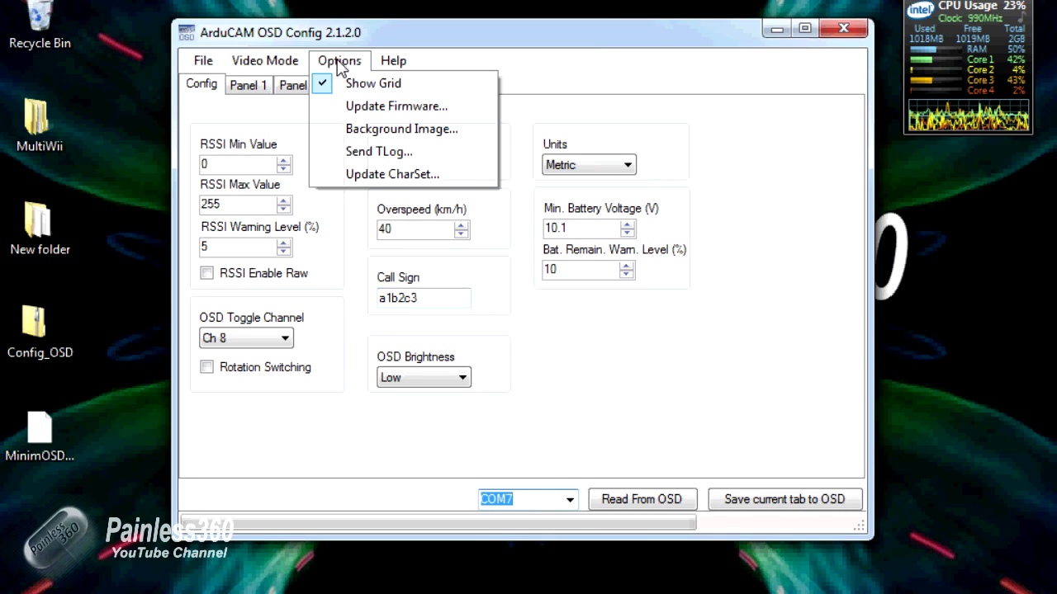
left_click(385, 118)
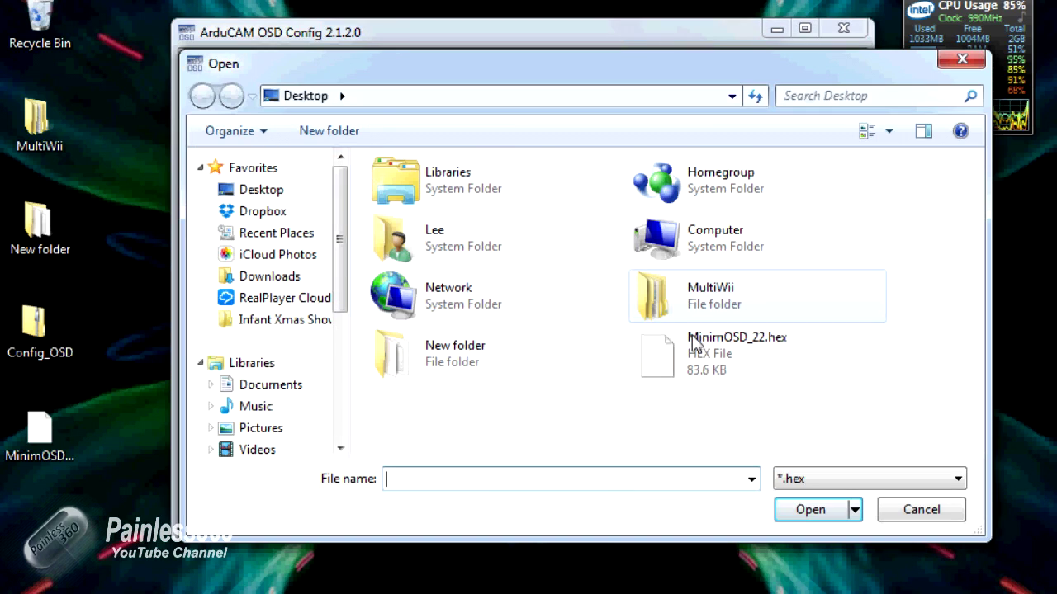
left_click(699, 350)
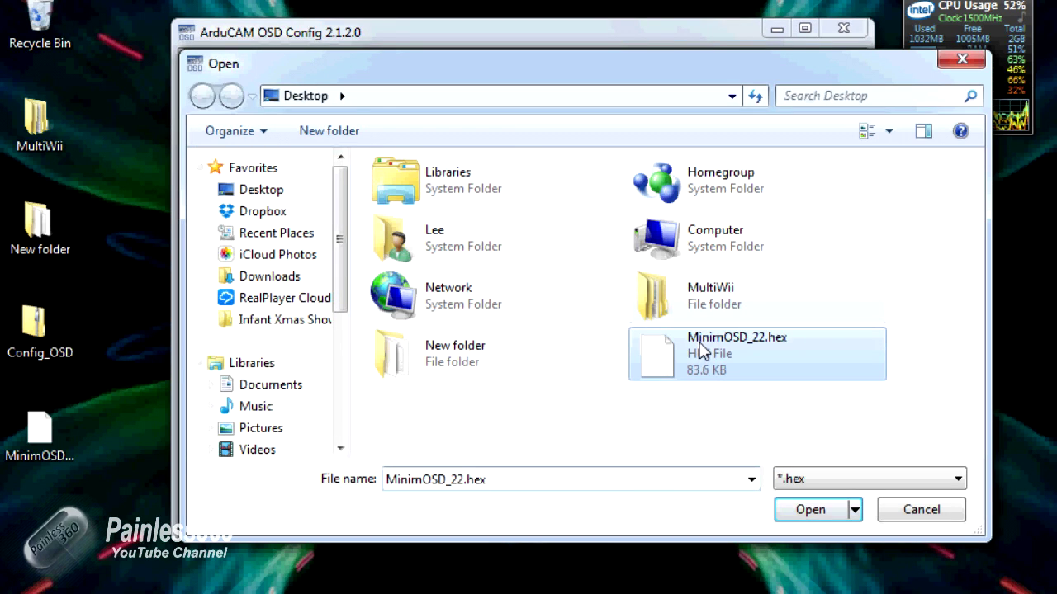
left_click(815, 511)
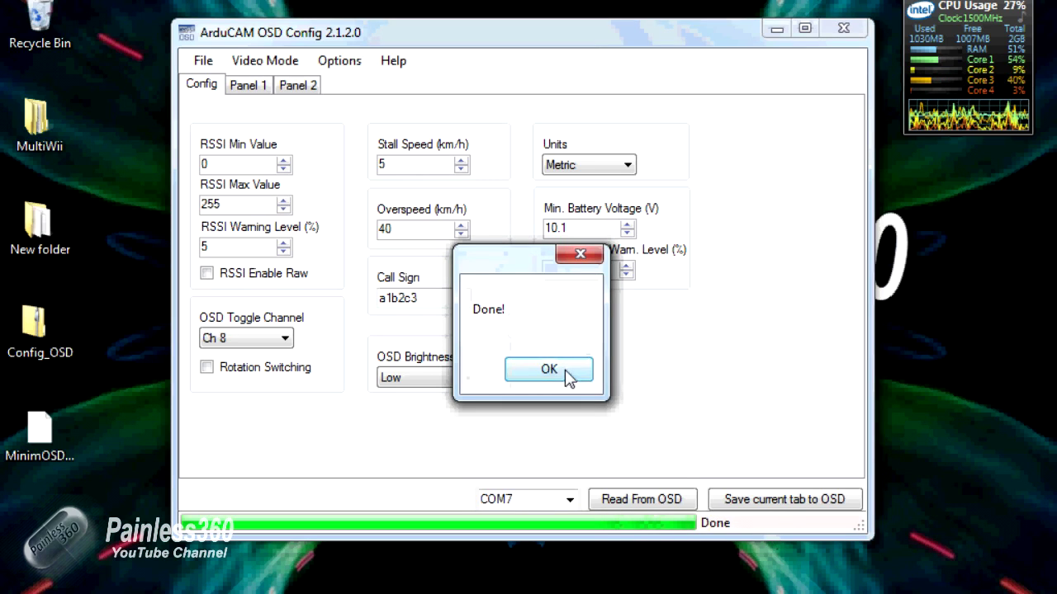
left_click(566, 374)
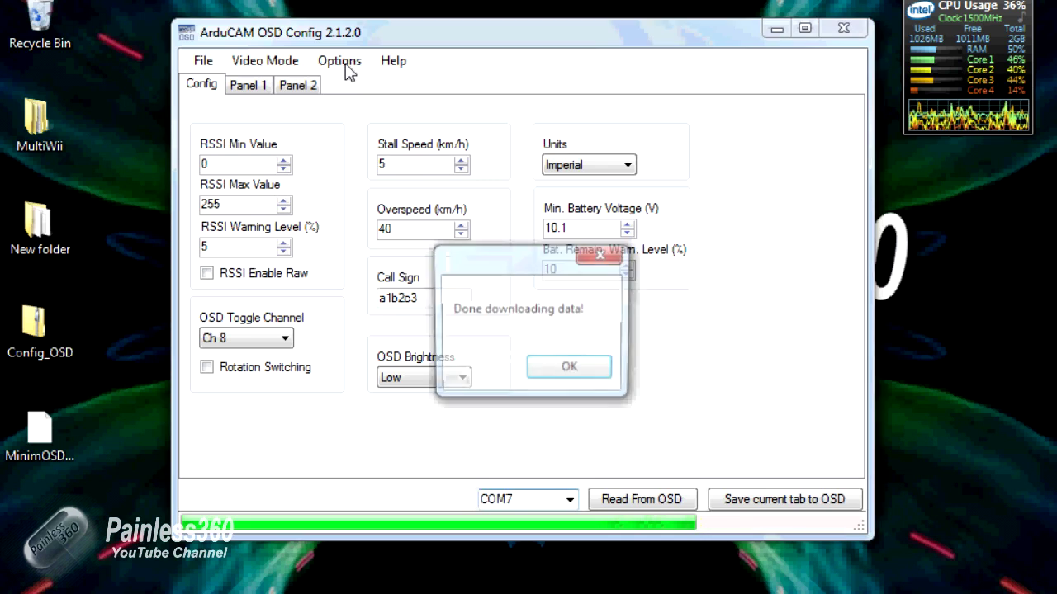
Upload OSD_Charset.mcm from New folder as the OSD character set.
left_click(570, 368)
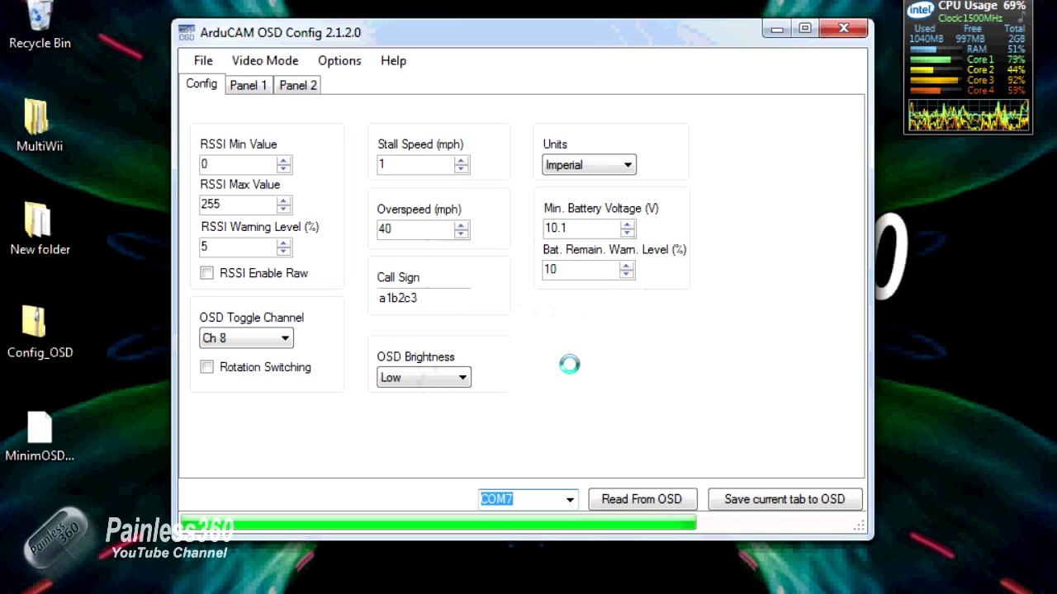
left_click(355, 68)
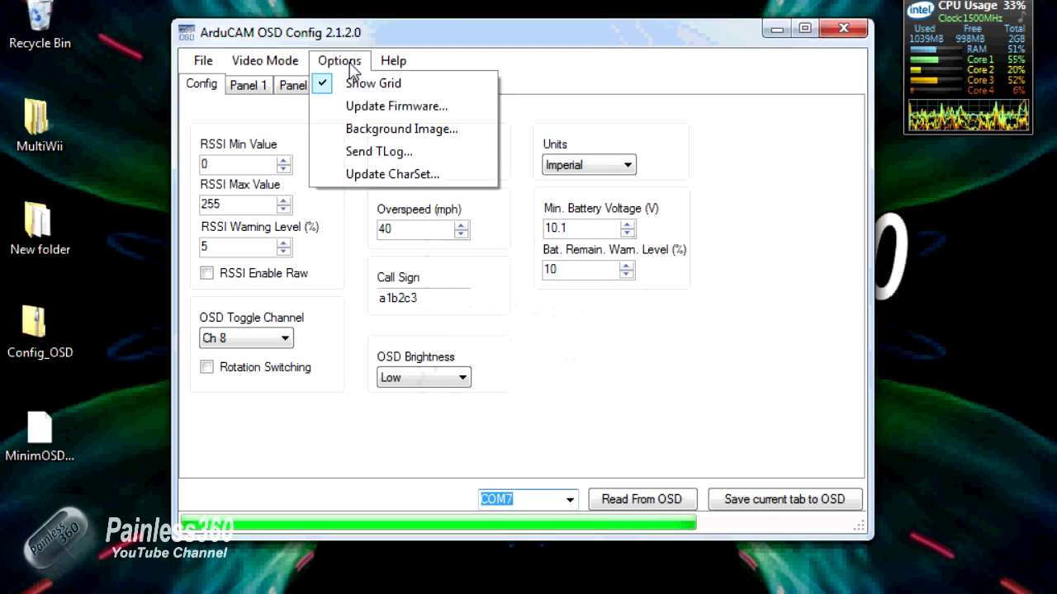
left_click(386, 177)
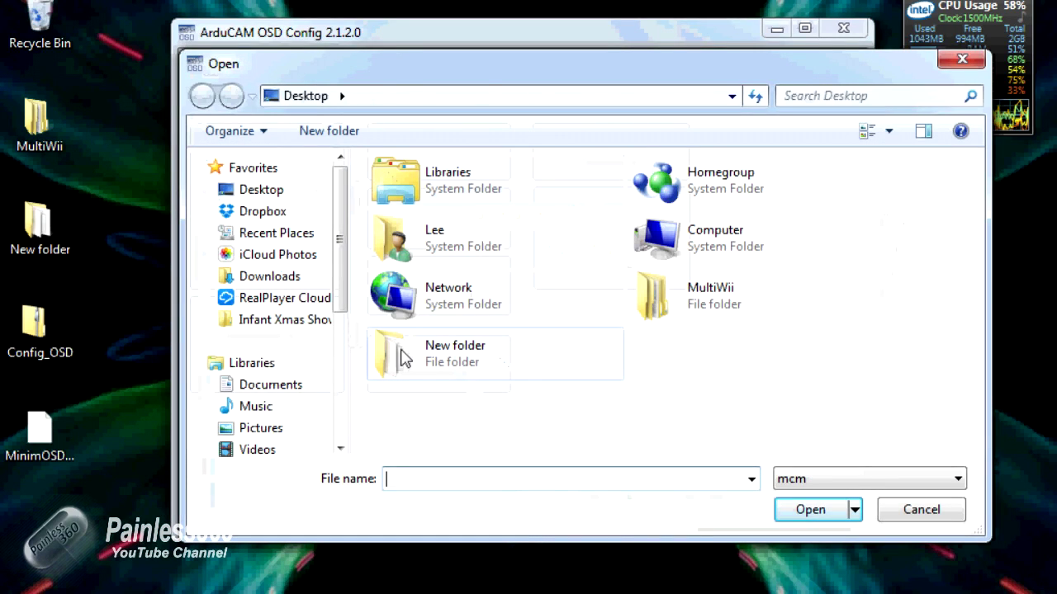
double_click(428, 364)
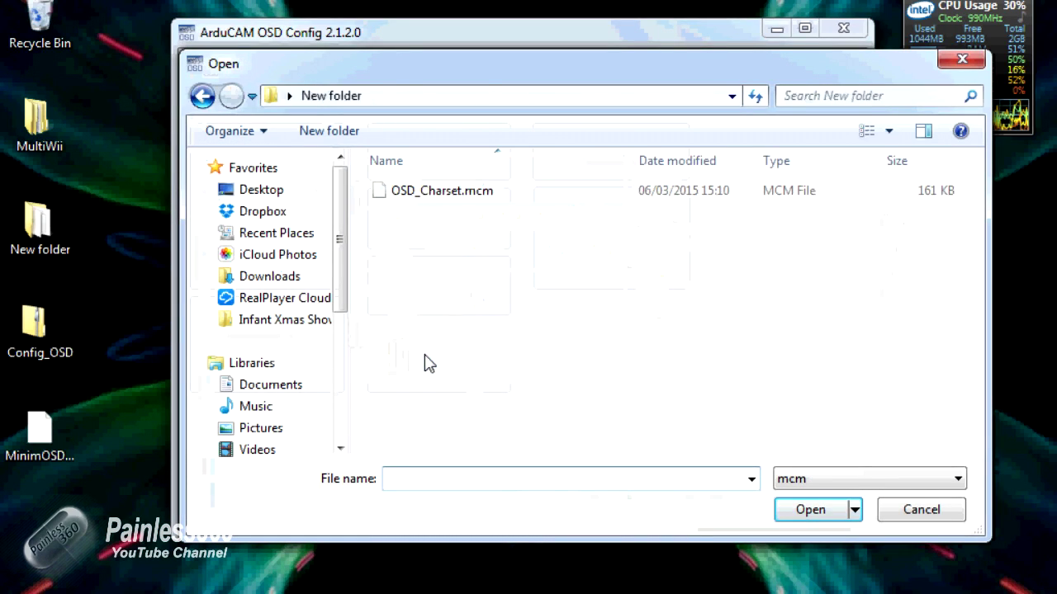
left_click(438, 198)
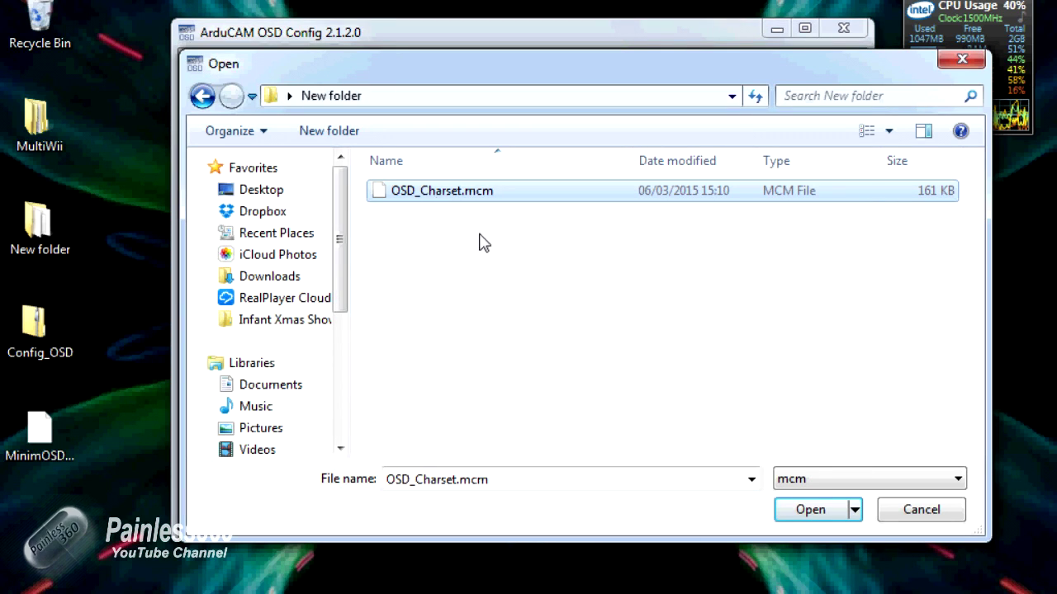
left_click(816, 512)
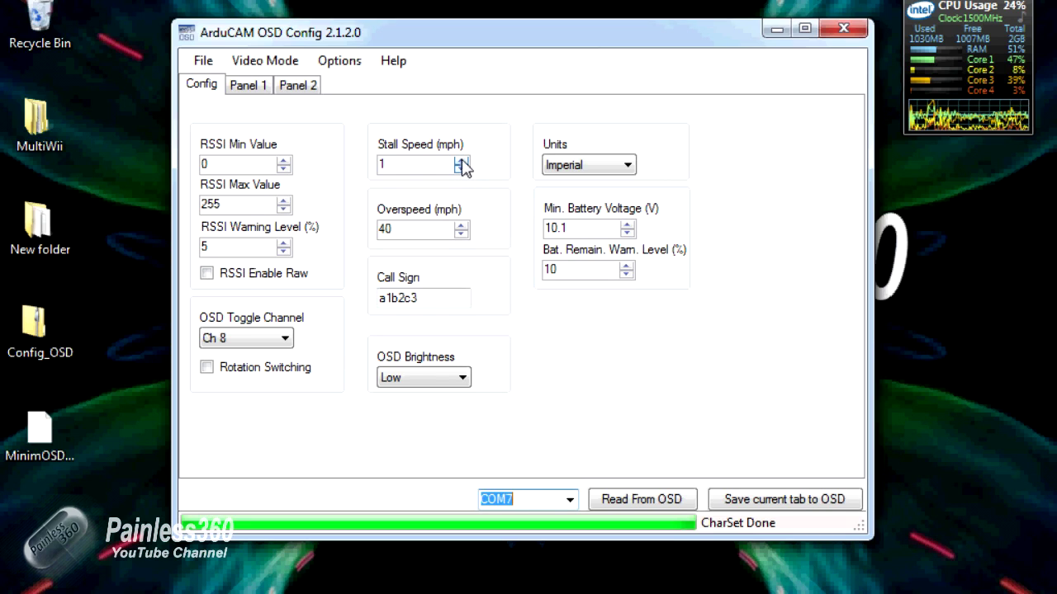
left_click(461, 161)
Set Stall Speed to 70, Overspeed to 45 mph, minimum battery 10.5 V and battery warning 15%.
double_click(460, 162)
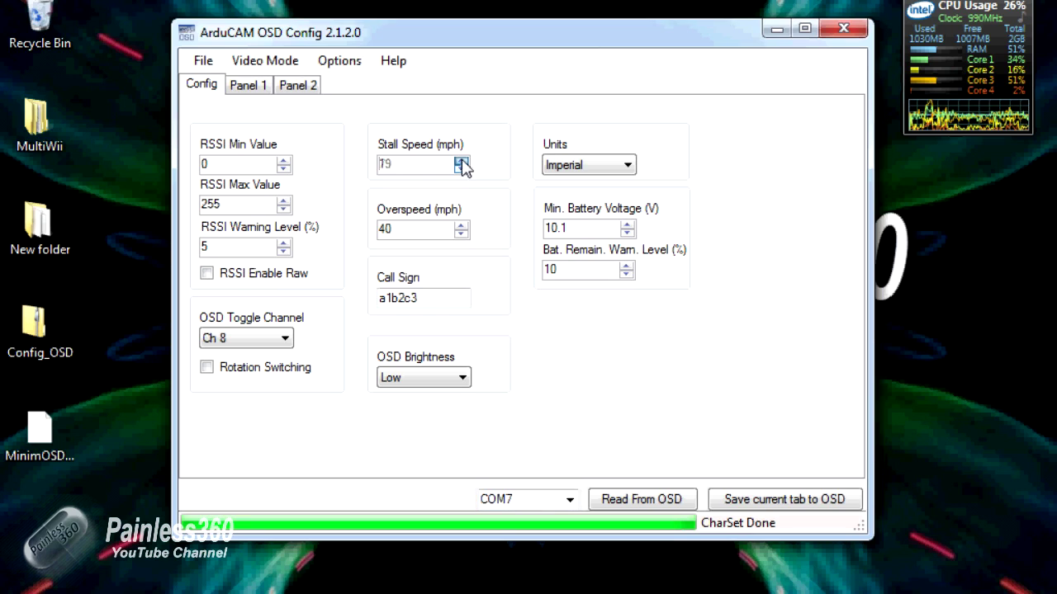
left_click(461, 162)
left_click(461, 162)
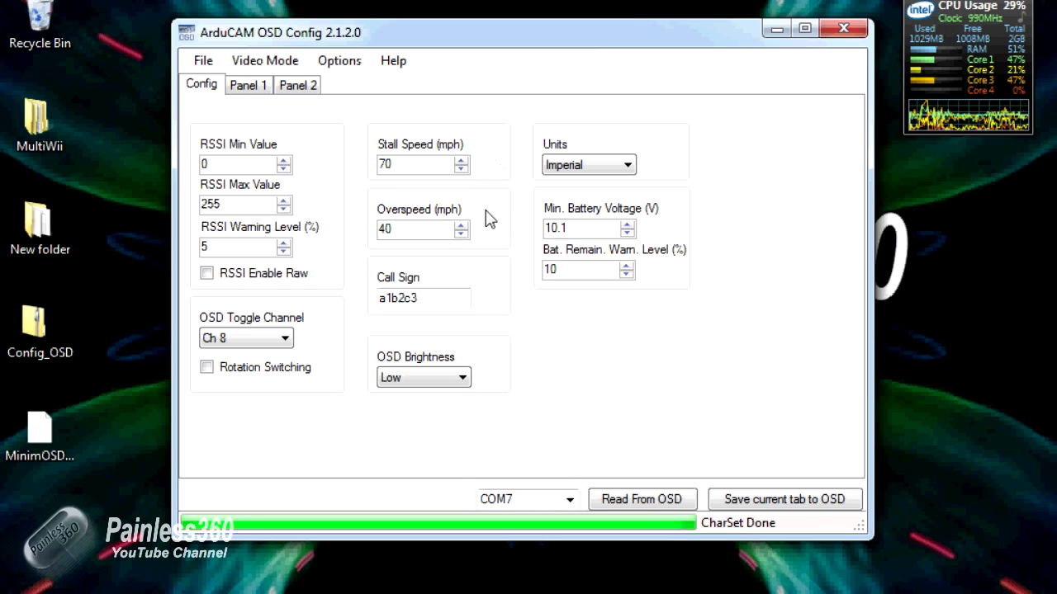
double_click(460, 224)
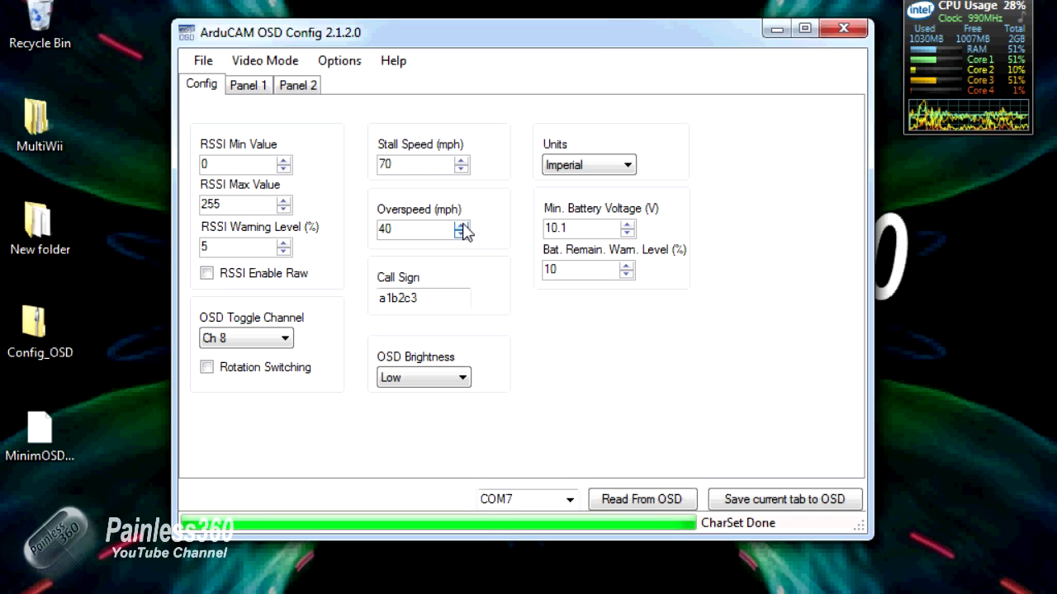
left_click(460, 225)
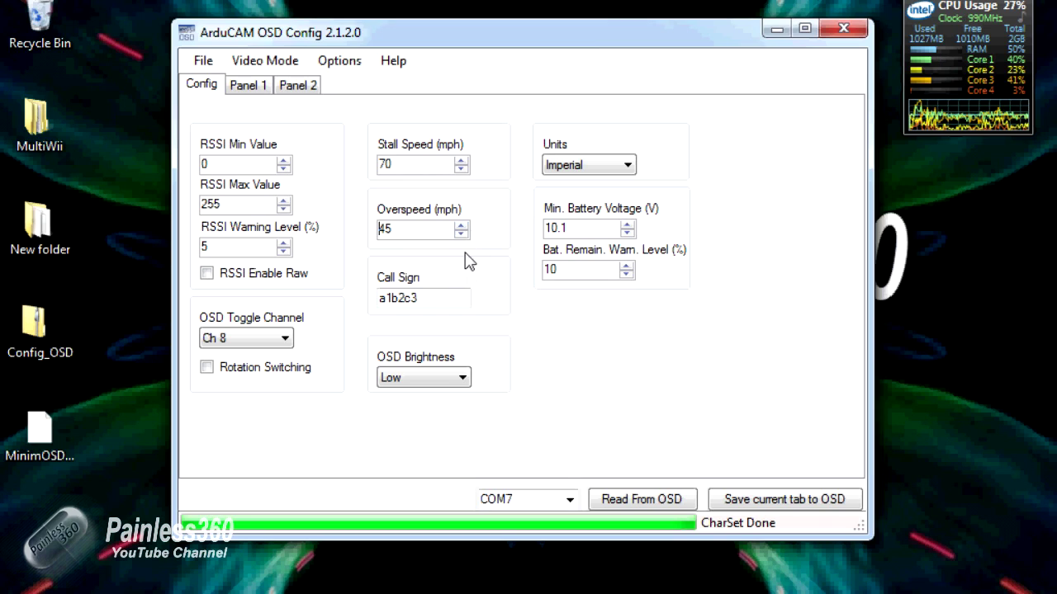
left_click(629, 165)
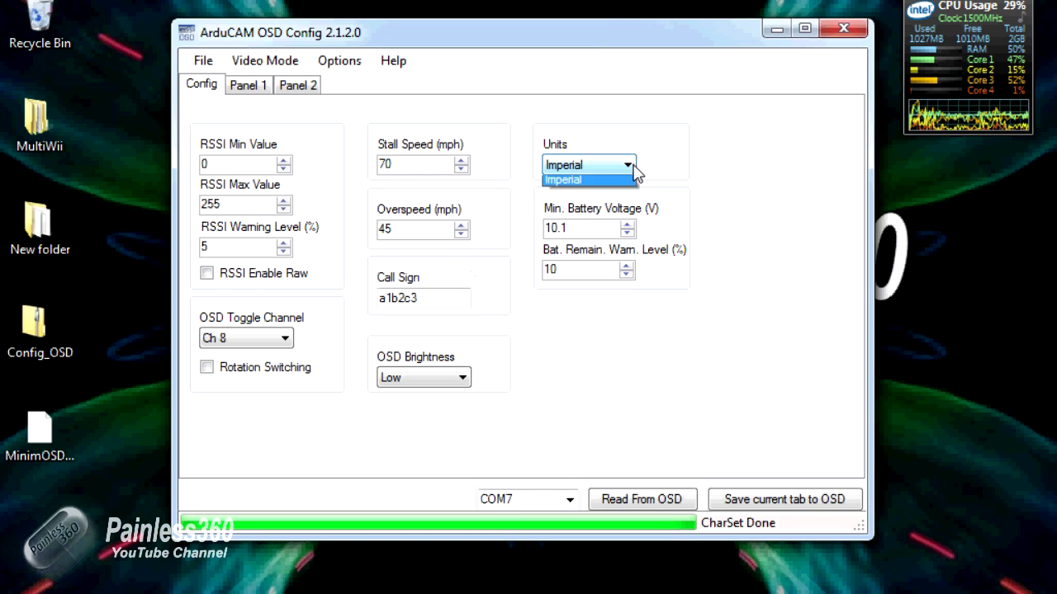
left_click(607, 197)
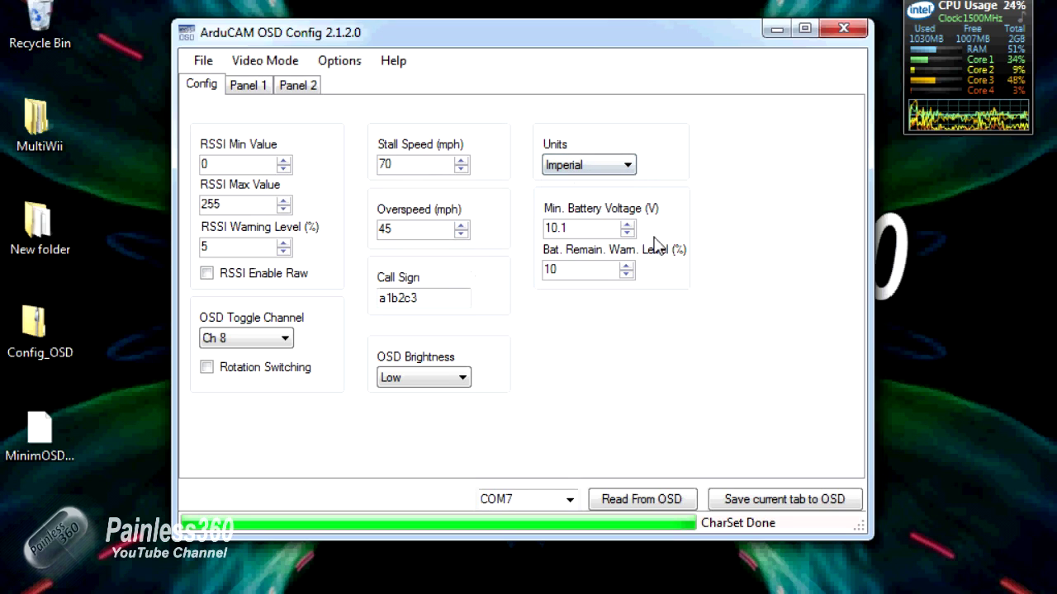
left_click(627, 224)
left_click(627, 224)
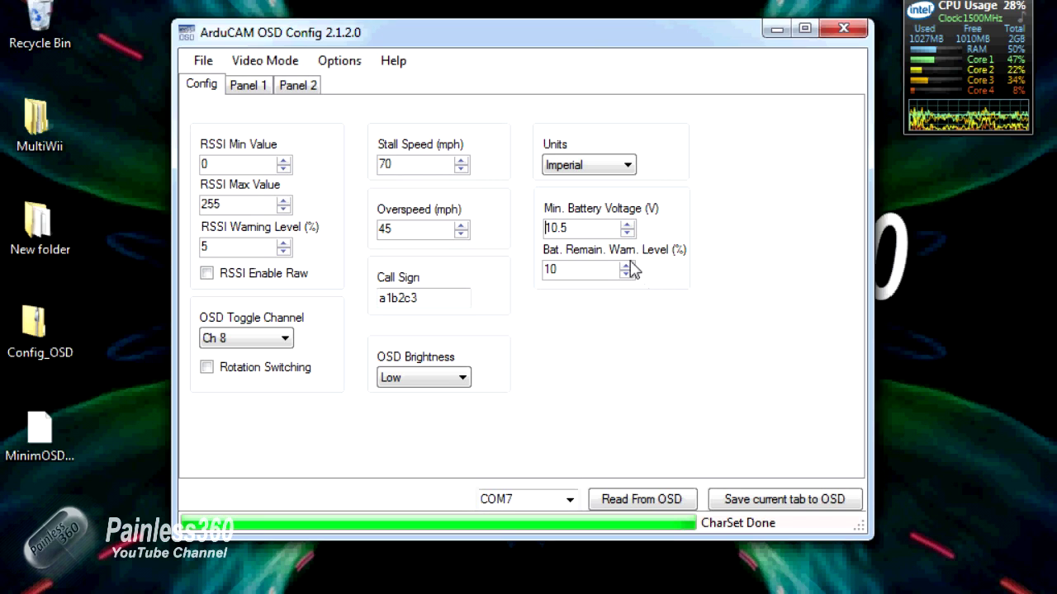
double_click(626, 267)
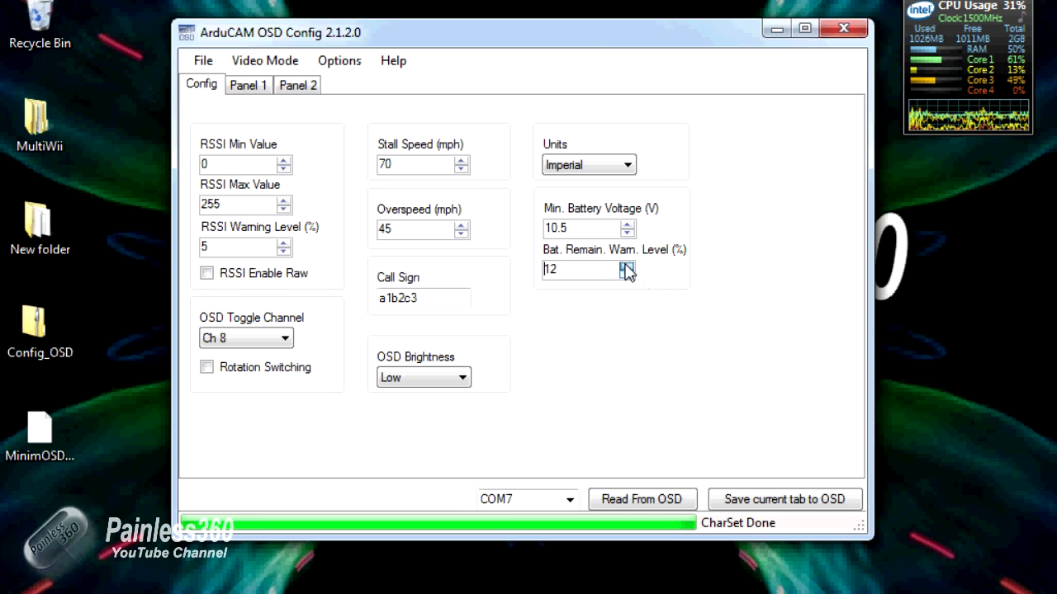
Write the Config tab settings to the OSD and confirm.
left_click(776, 505)
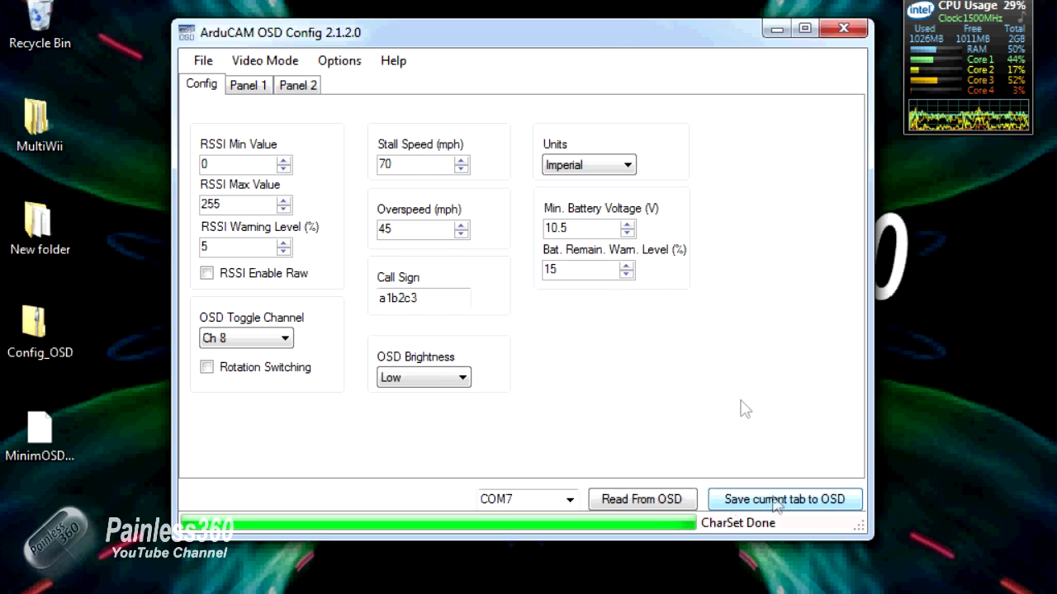
left_click(611, 373)
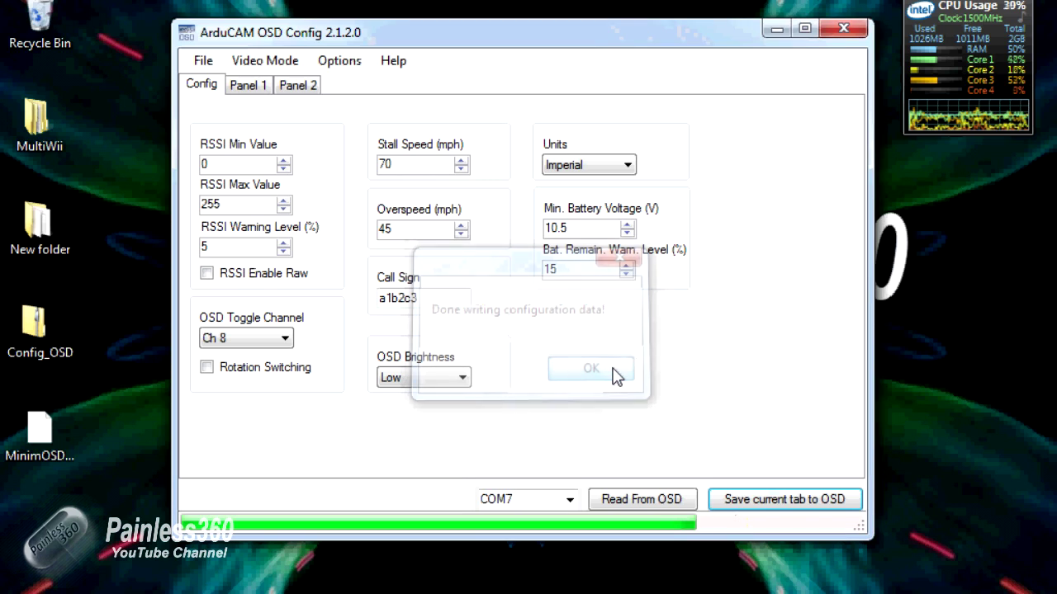
left_click(251, 87)
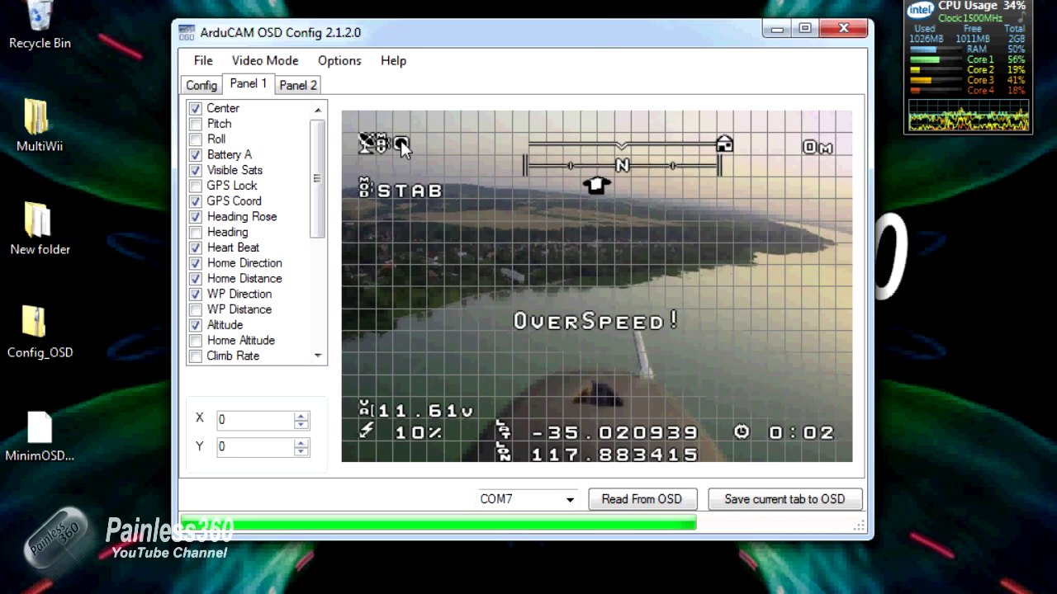
Inspect Panel 1 items, toggling Pitch and GPS Coord off and back on.
left_click(196, 126)
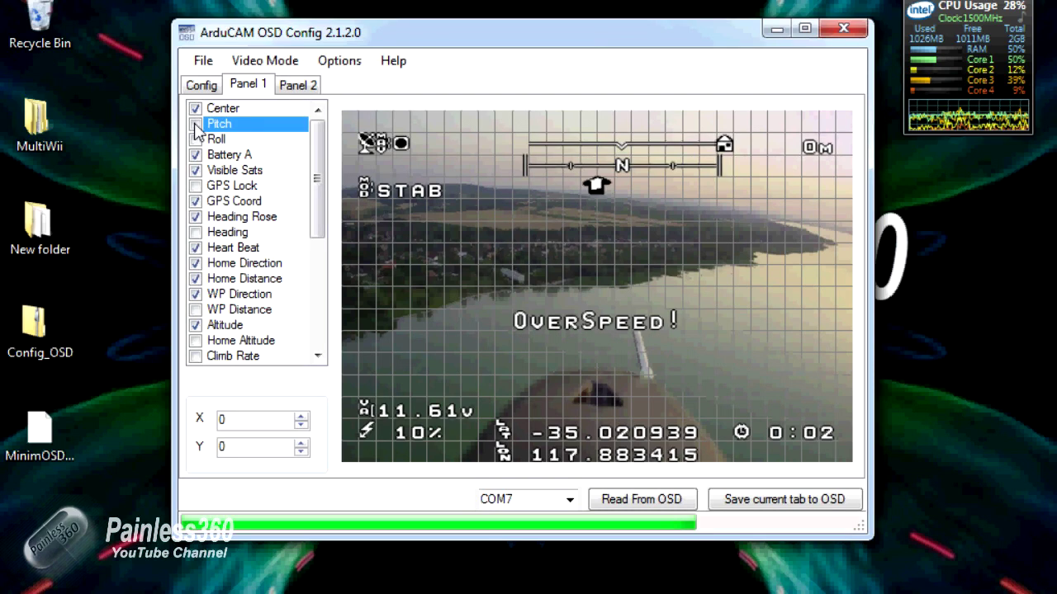
left_click(198, 139)
left_click(198, 124)
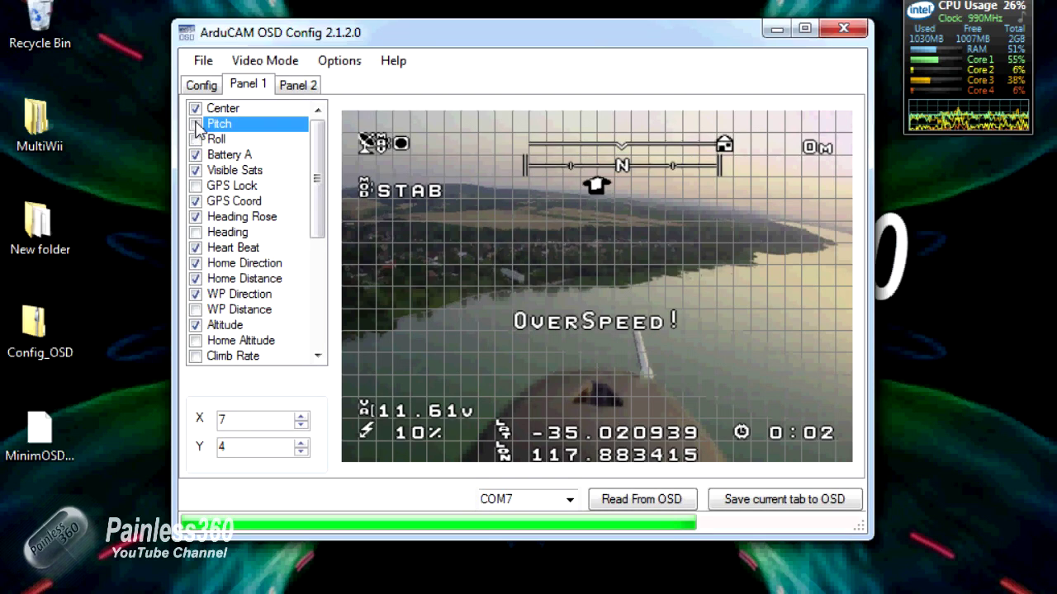
left_click(196, 125)
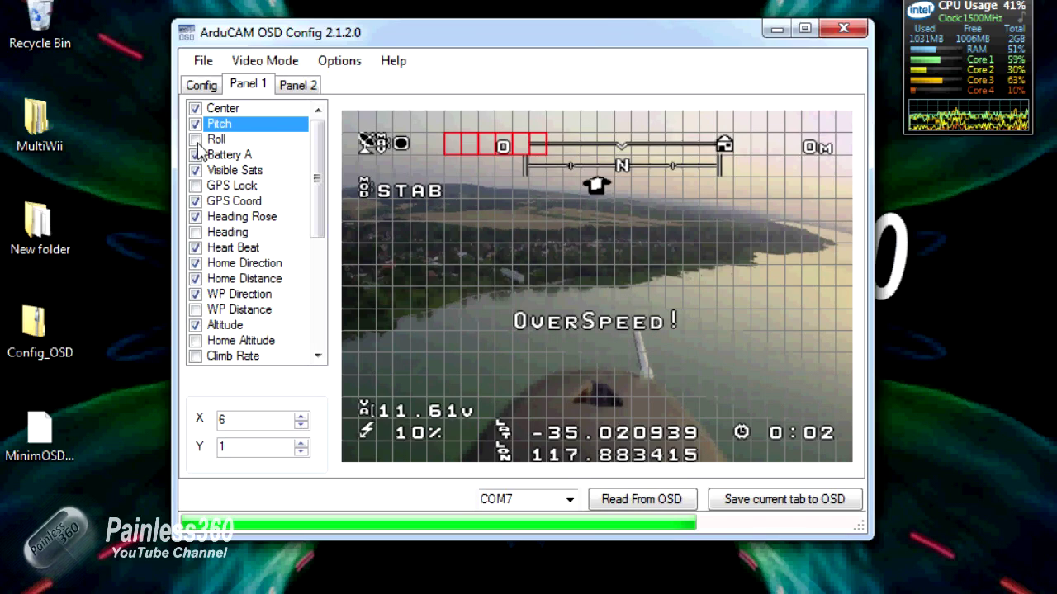
left_click(197, 125)
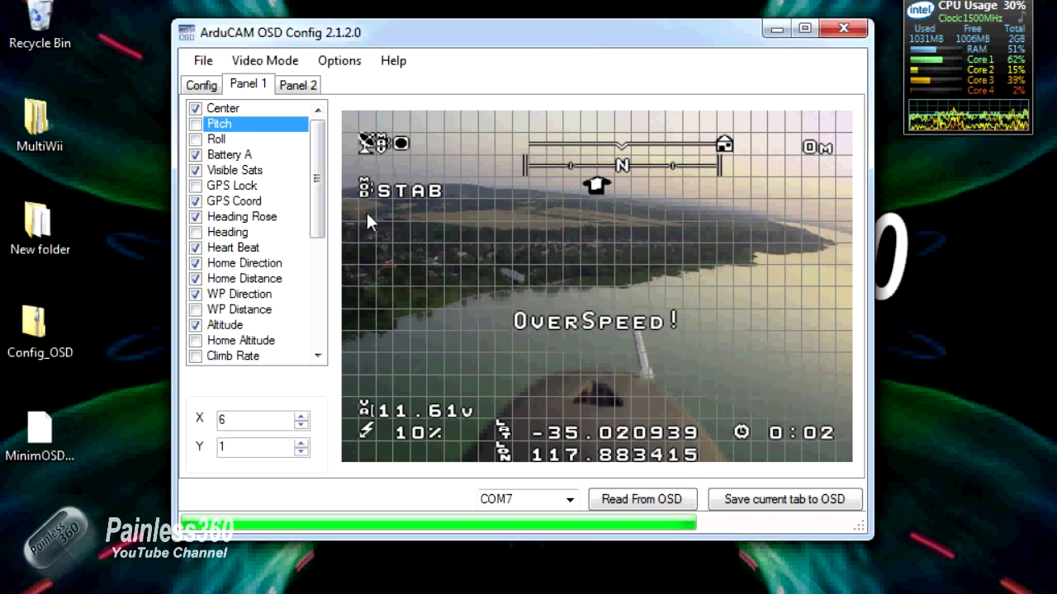
left_click(301, 87)
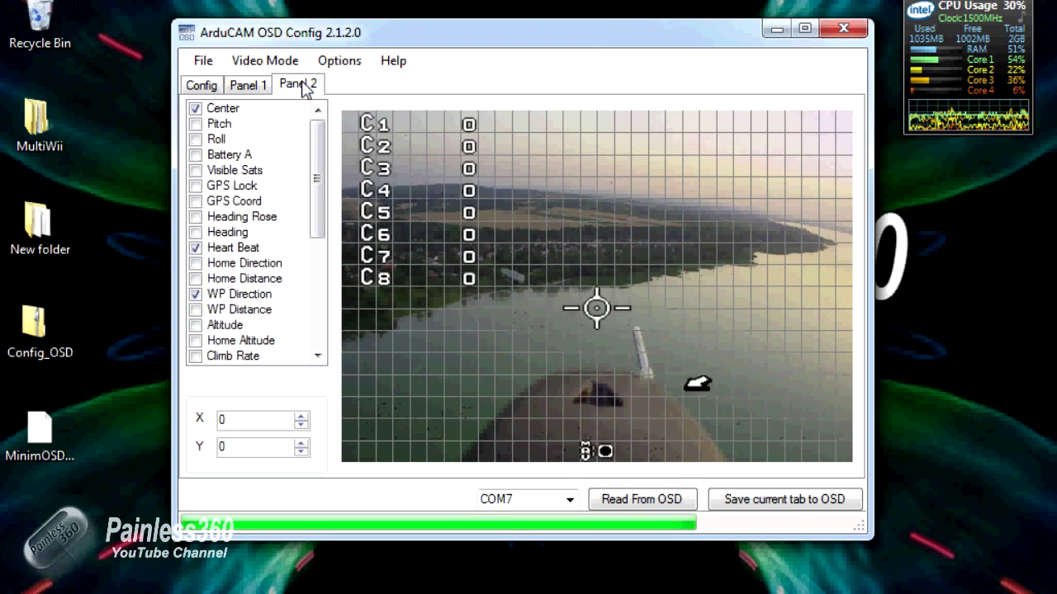
left_click(270, 89)
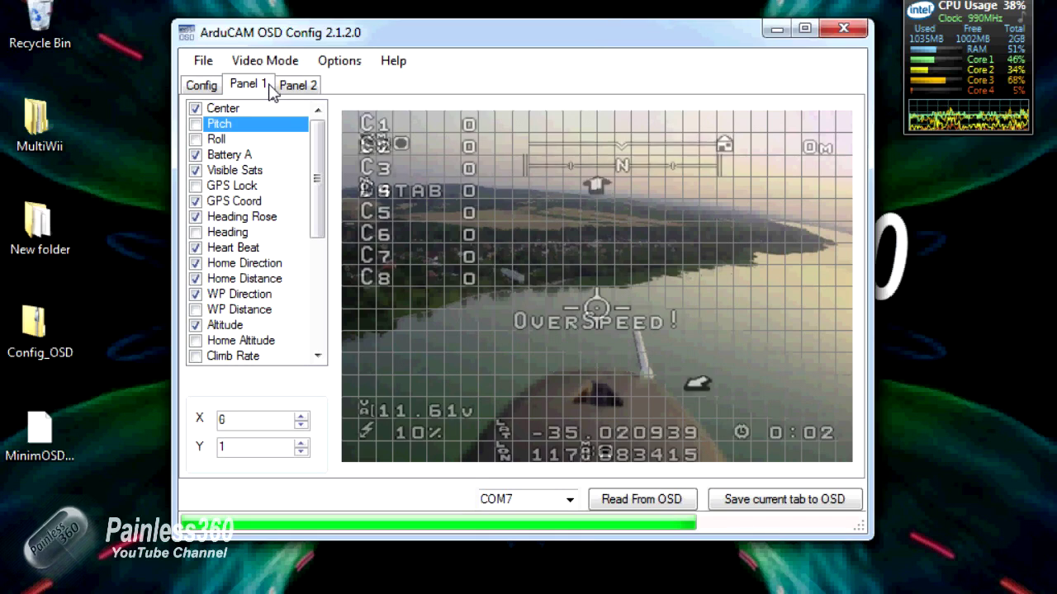
left_click(538, 425)
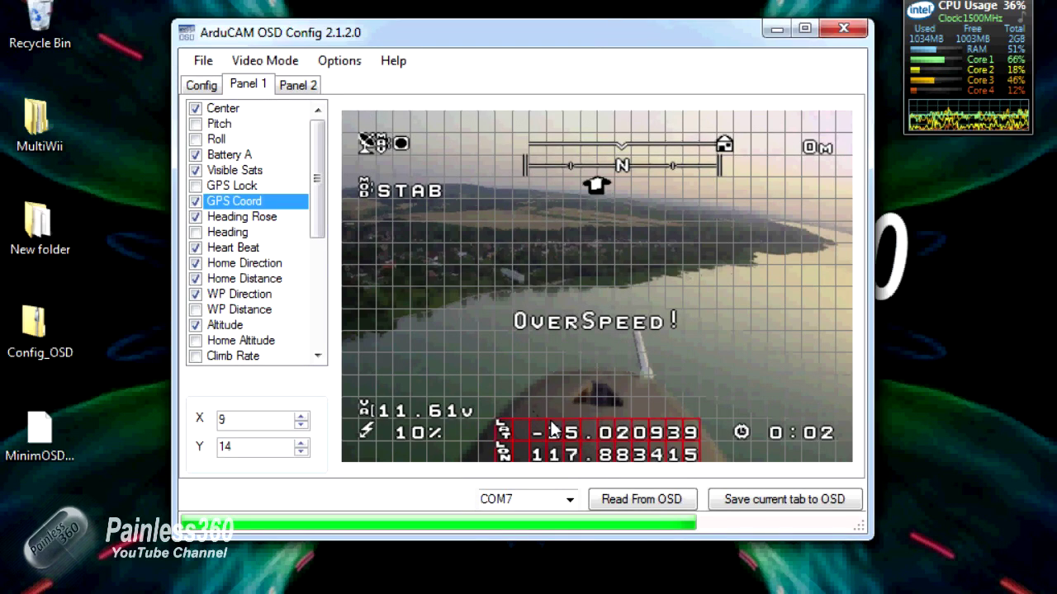
left_click(195, 202)
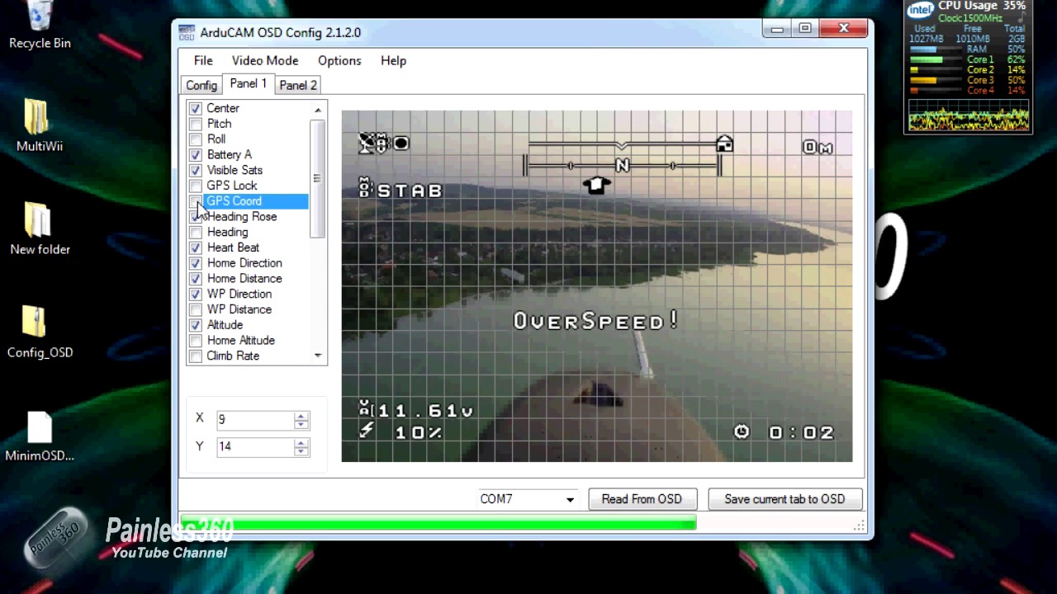
left_click(196, 202)
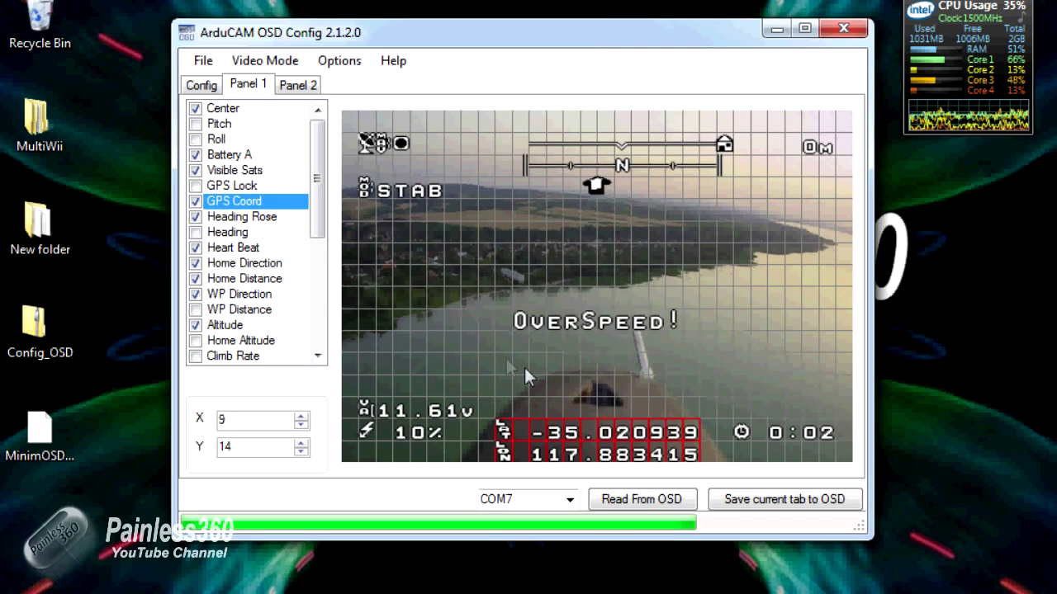
Move Visible Sats to 1,1 and Heart Beat beside it at 5,1.
left_click(382, 143)
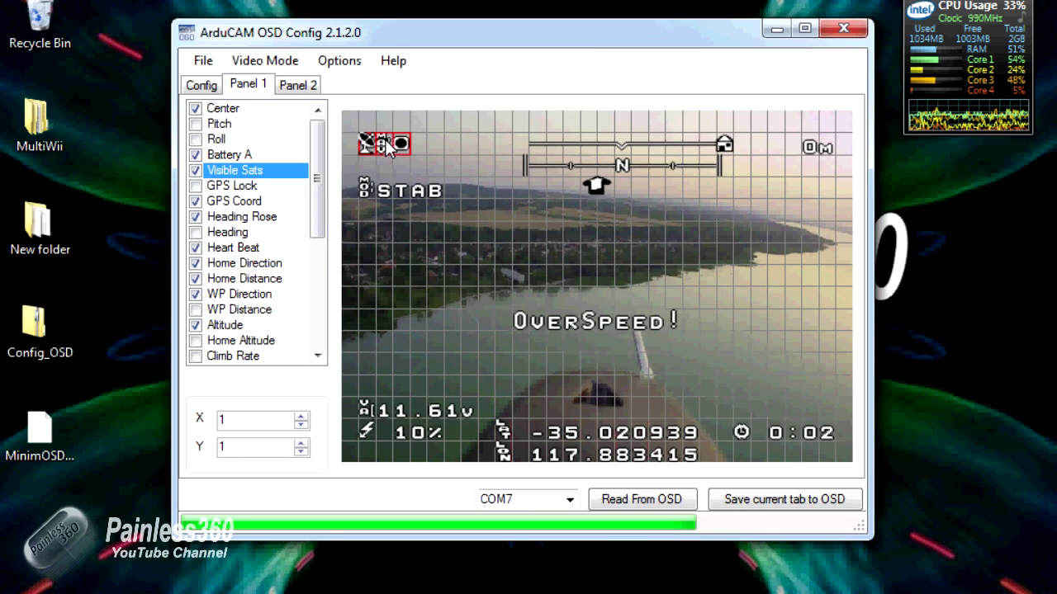
left_click_drag(394, 153, 464, 152)
left_click_drag(505, 209, 507, 209)
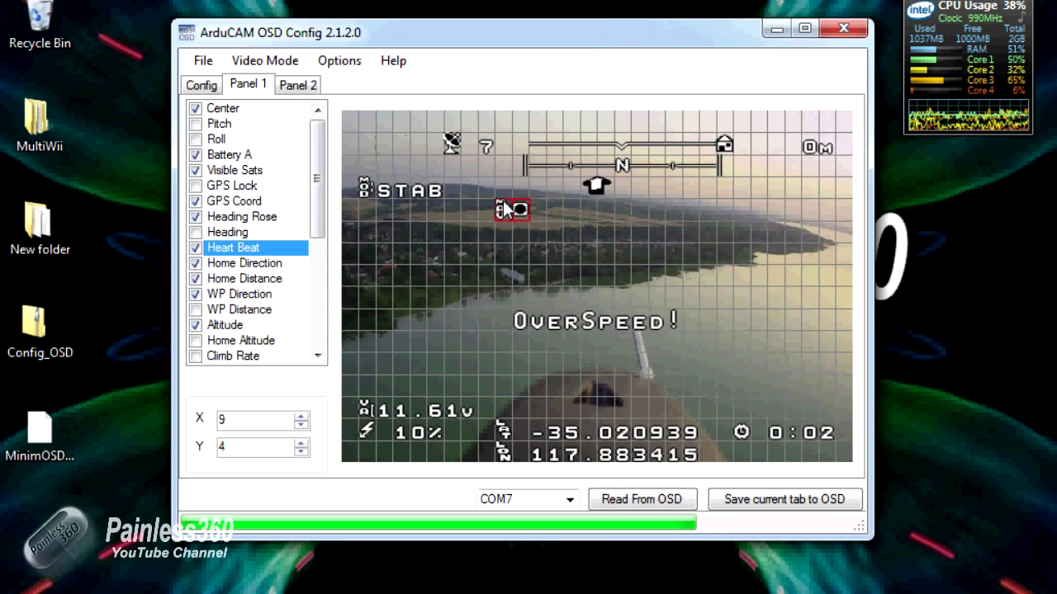
left_click(467, 147)
left_click_drag(388, 142, 369, 142)
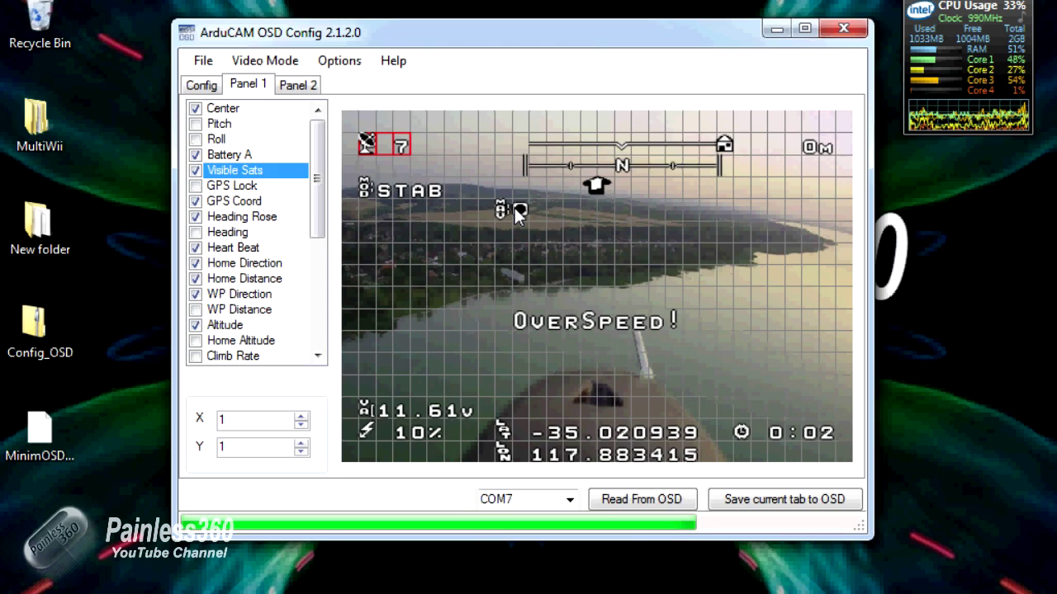
left_click_drag(525, 208, 471, 166)
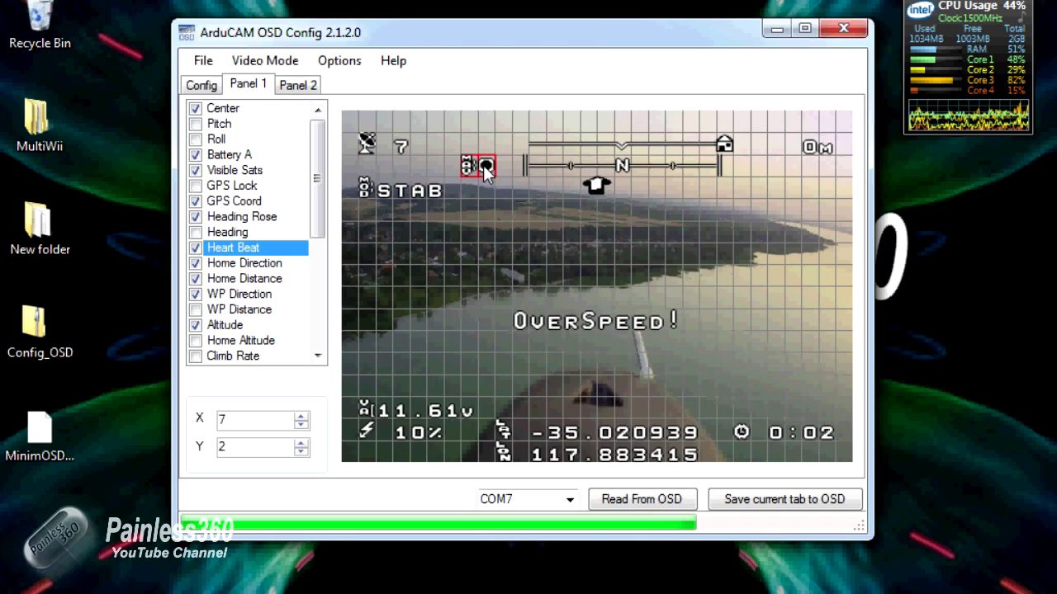
left_click_drag(485, 164, 440, 144)
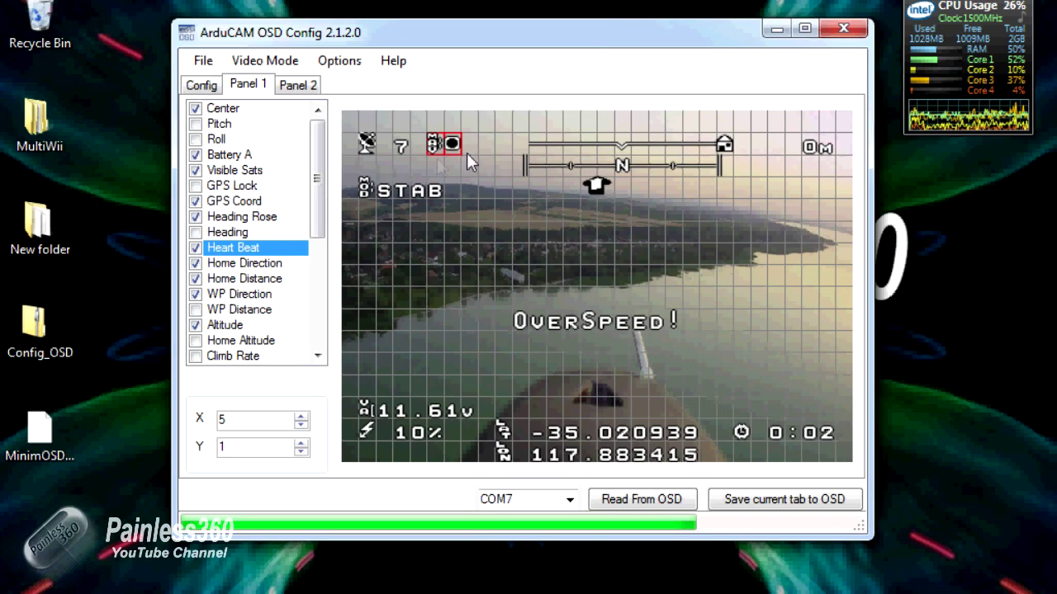
Move the Heading Rose lower toward the centre at 11,4.
left_click_drag(556, 171, 580, 165)
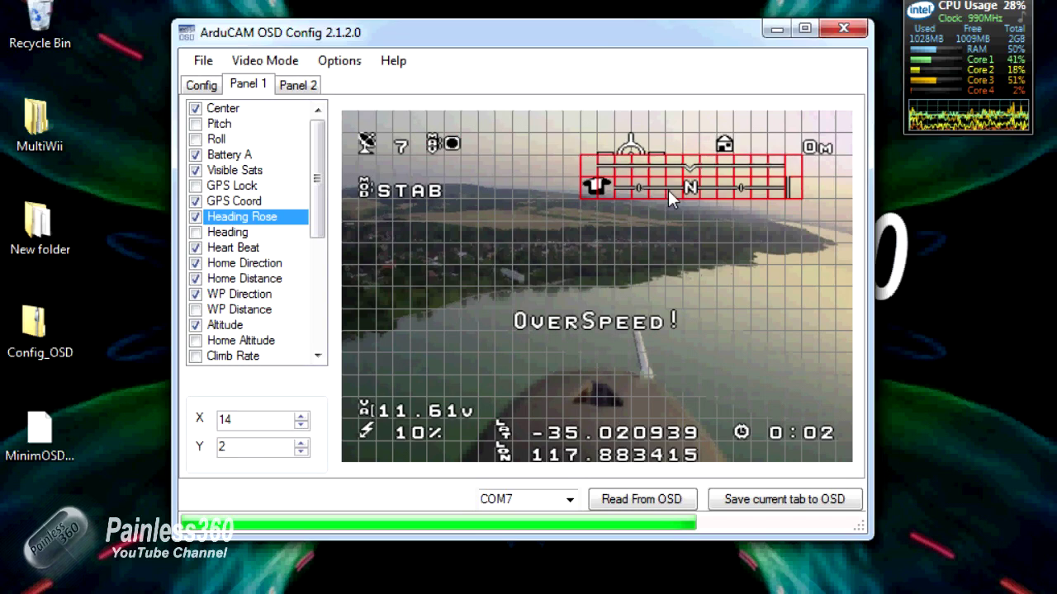
left_click_drag(677, 190, 542, 215)
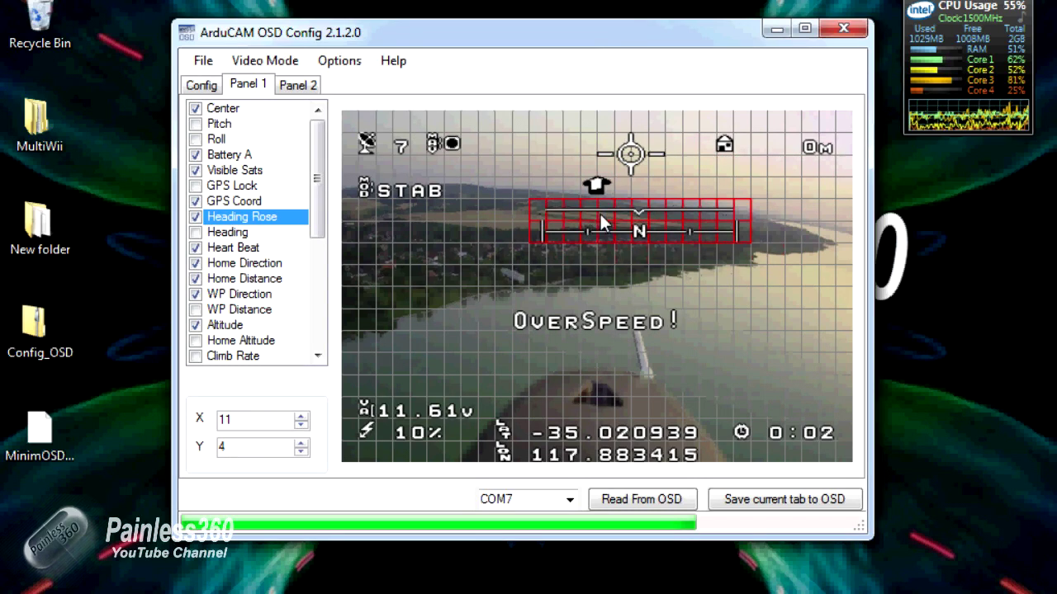
left_click(643, 172)
Remove the Center crosshair, move the heading rose to top centre with the home arrow beneath.
left_click_drag(701, 259, 701, 259)
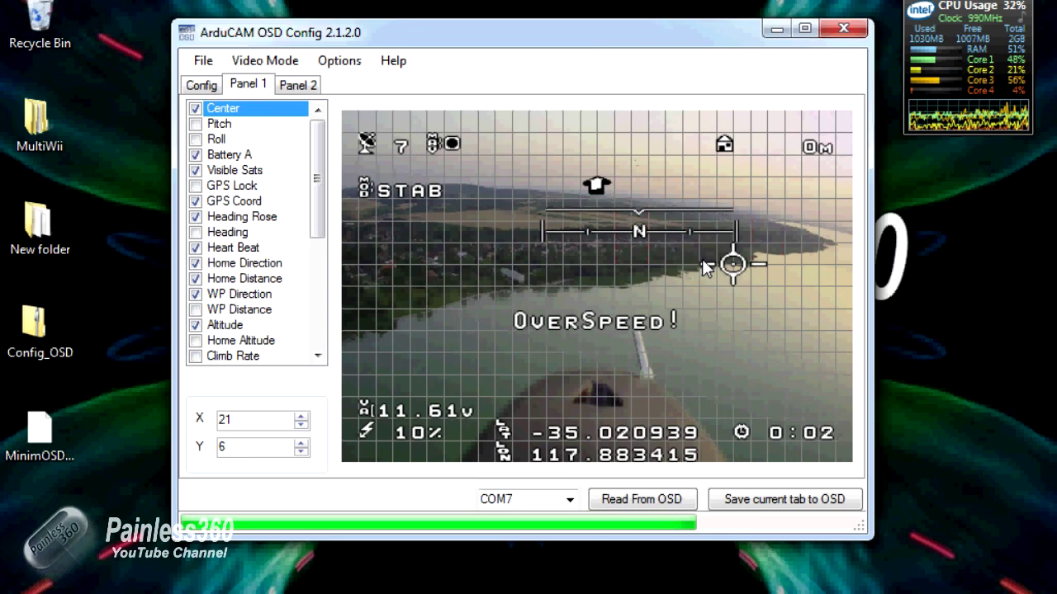
left_click(196, 109)
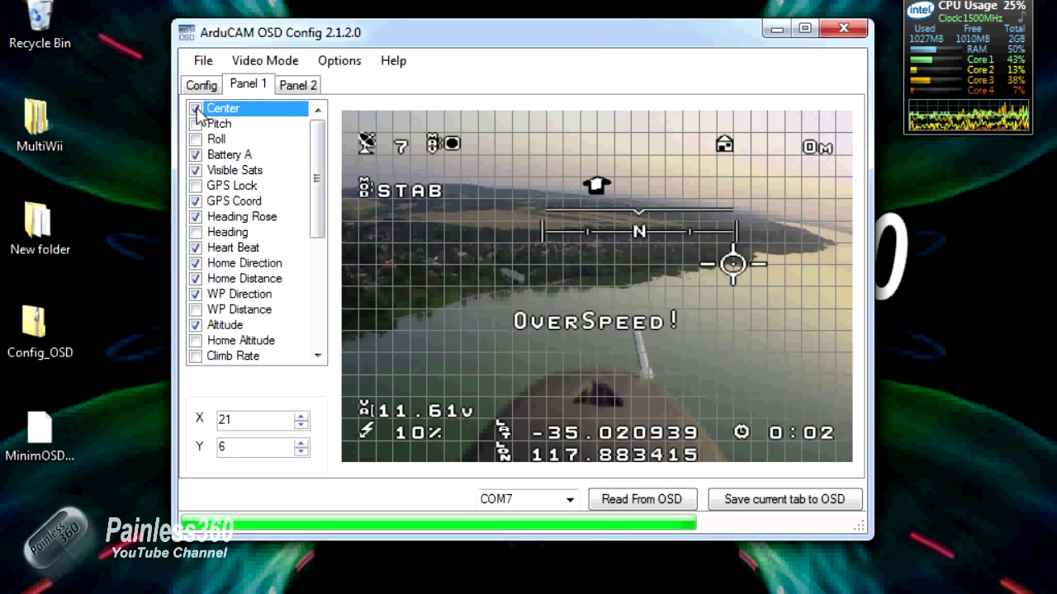
left_click(641, 232)
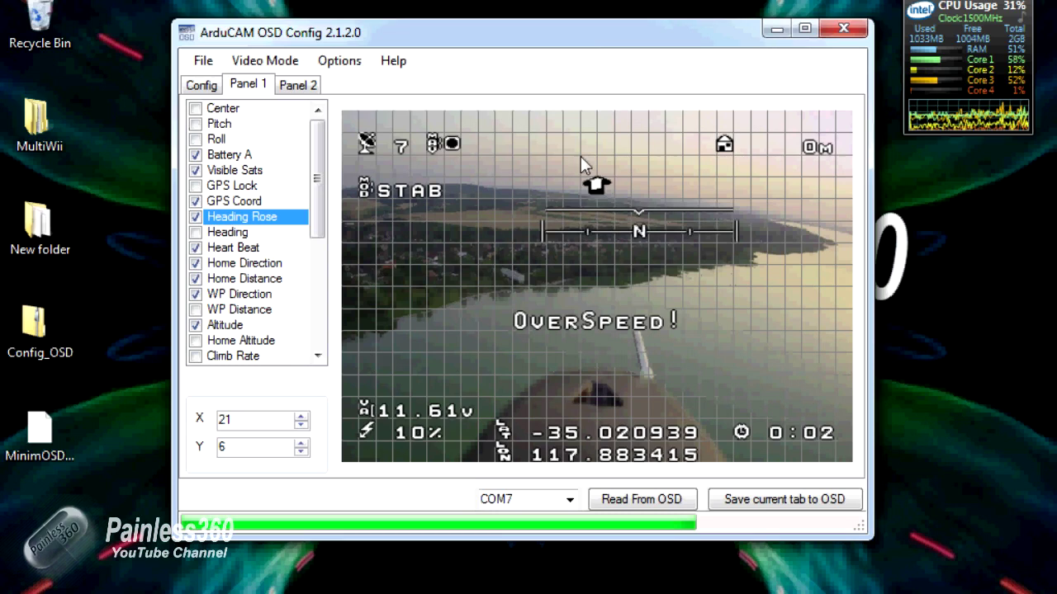
left_click_drag(574, 153, 495, 151)
left_click(598, 192)
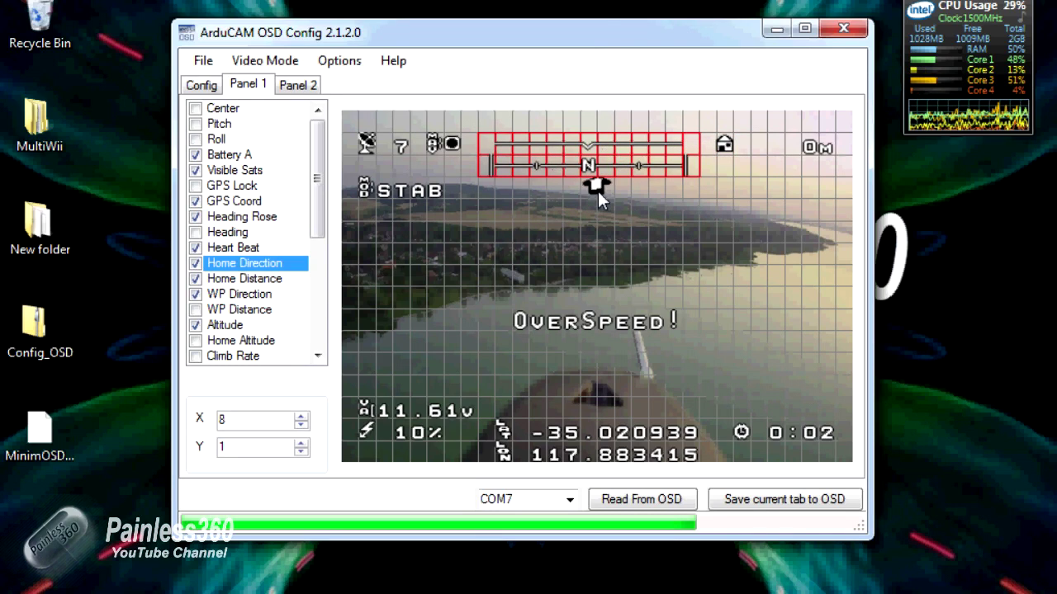
left_click_drag(607, 187, 577, 208)
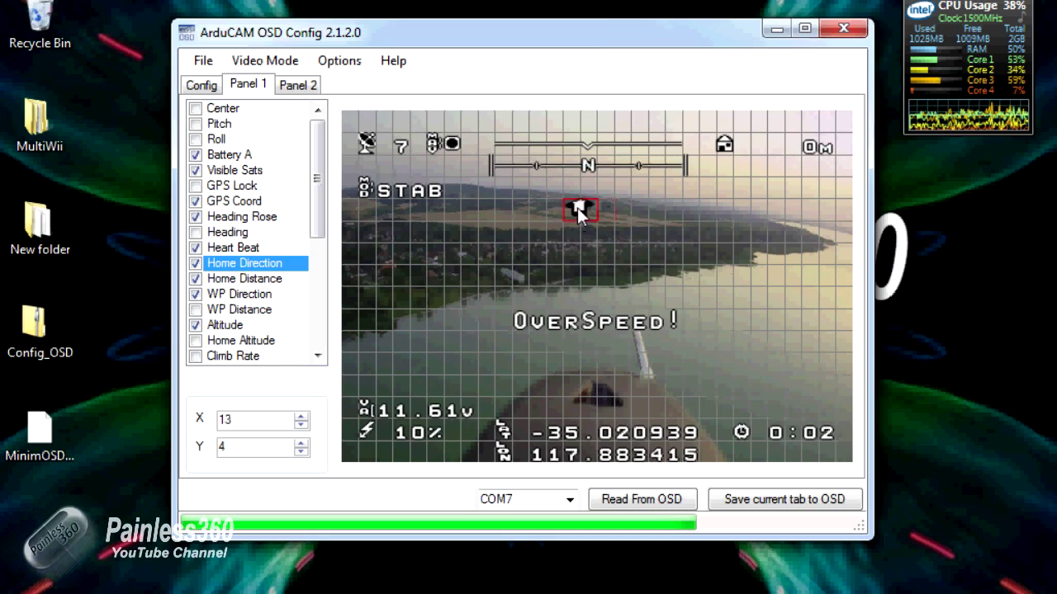
Move the timer bottom-right, GPS Coord to X9 Y13, and hide Battery Percent.
left_click(728, 143)
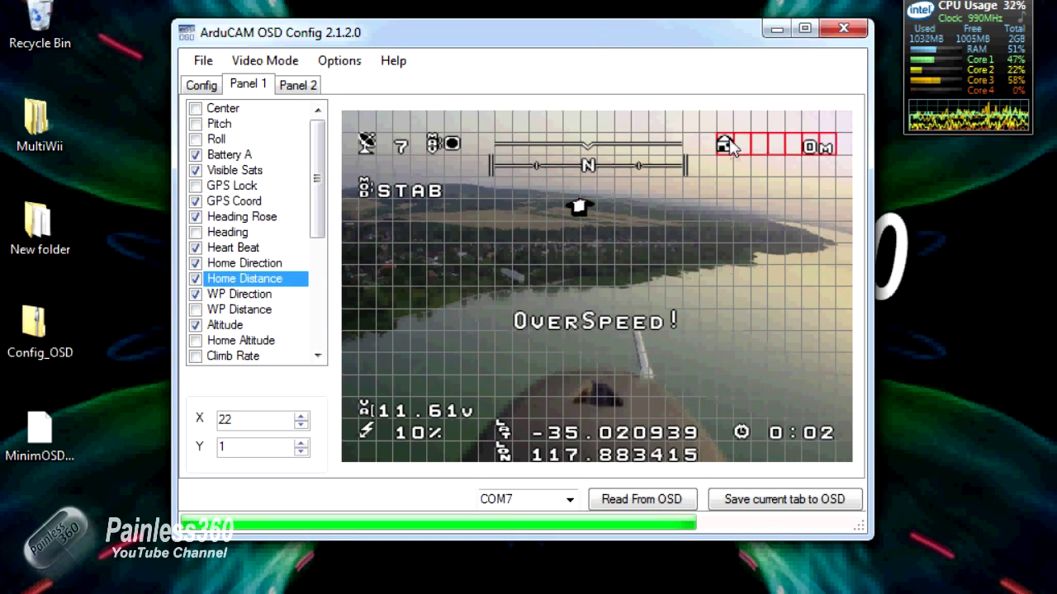
left_click_drag(788, 436, 742, 412)
left_click_drag(620, 433, 496, 408)
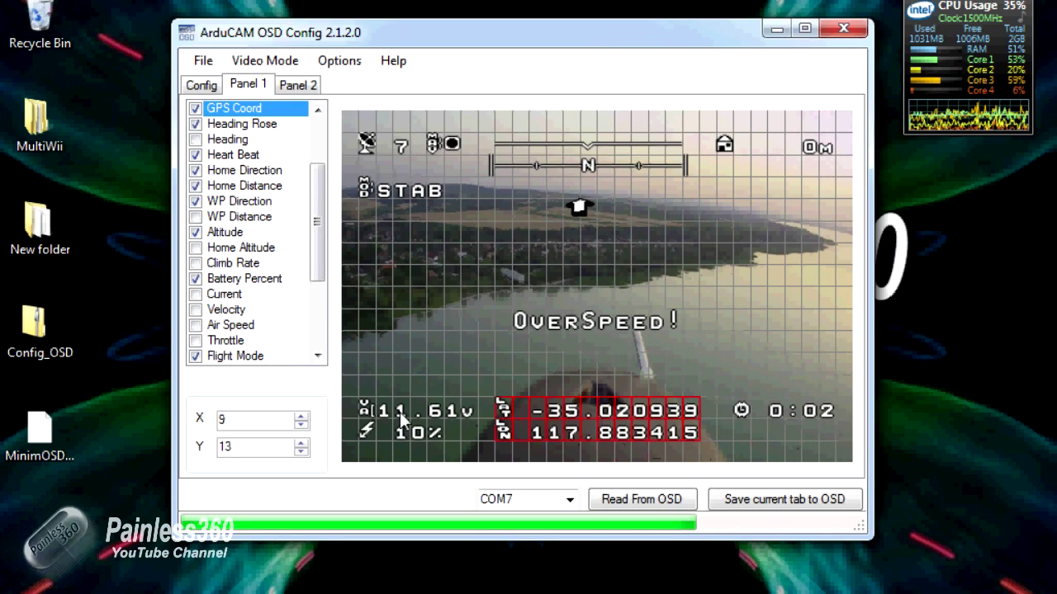
left_click(367, 412)
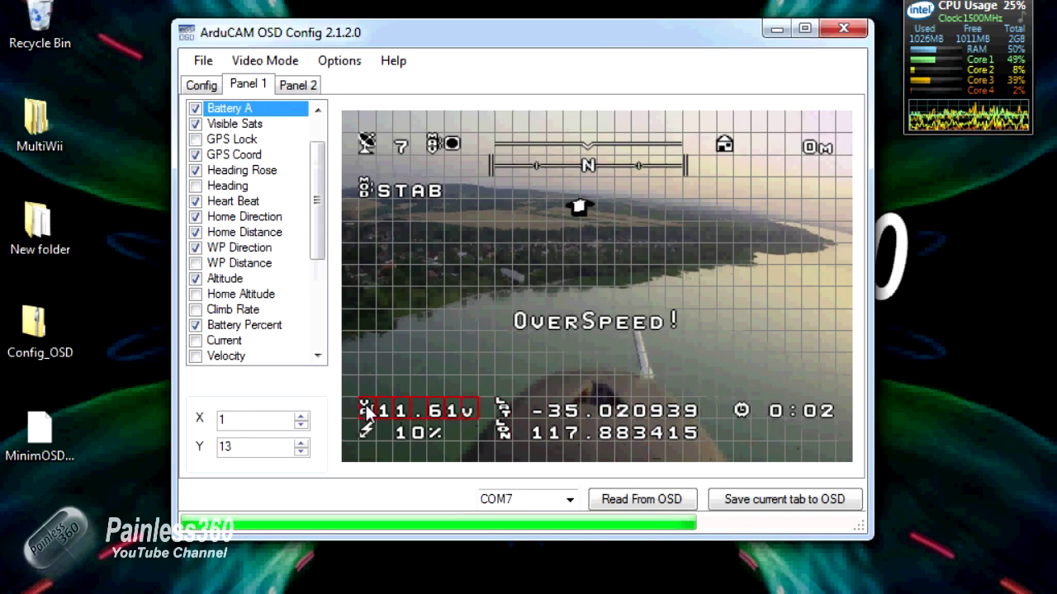
left_click(366, 424)
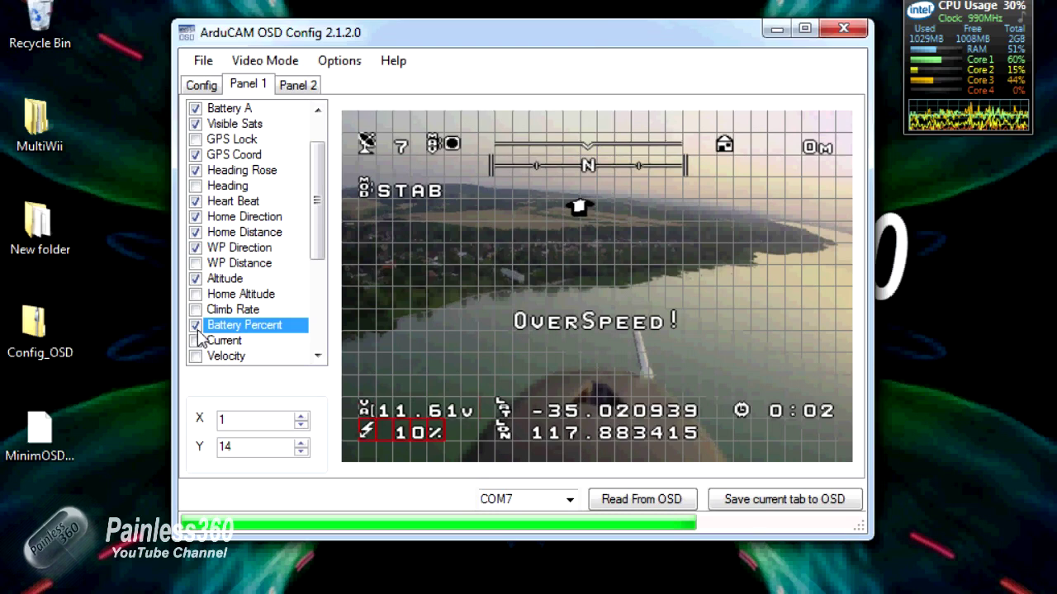
left_click(195, 326)
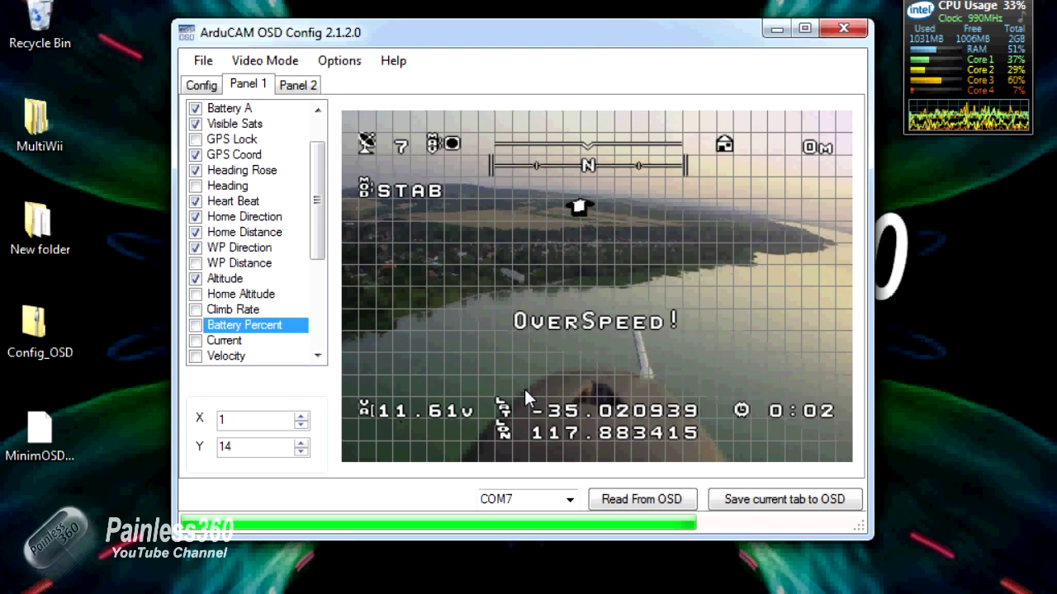
On Panel 2, enable roll, battery voltage, GPS, heading, home, waypoint, altitude, climb and satellites readouts.
left_click(302, 86)
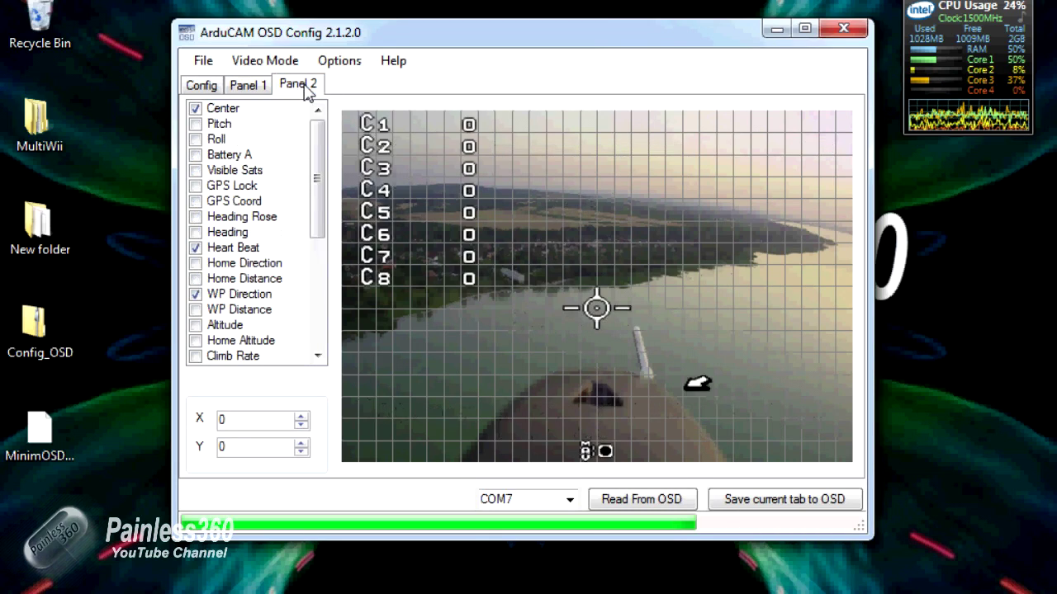
left_click(199, 123)
left_click(197, 140)
left_click(196, 141)
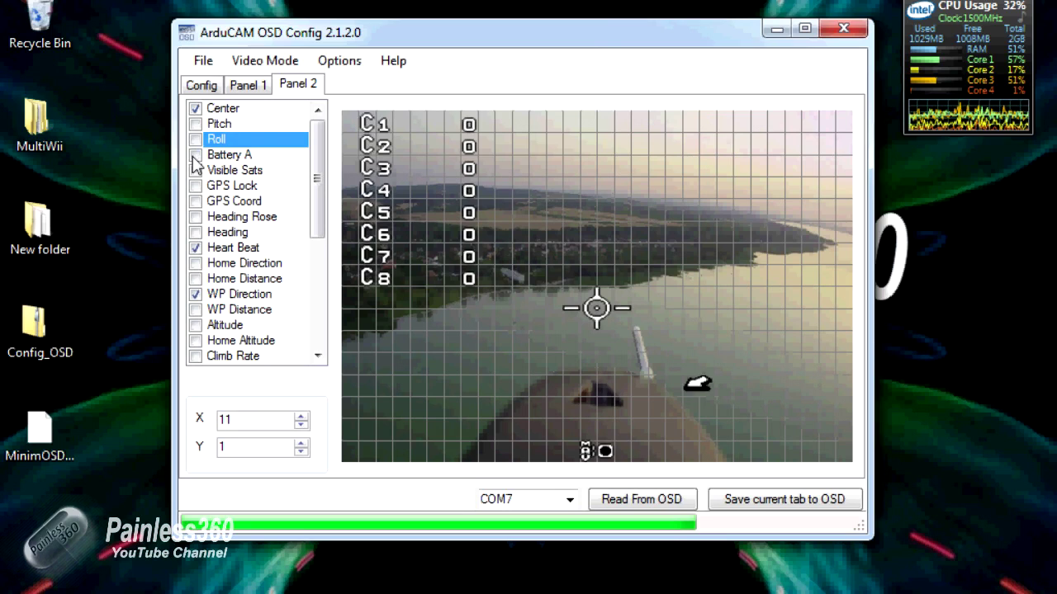
left_click(196, 155)
left_click(196, 155)
key("Up")
key("Up")
left_click(196, 185)
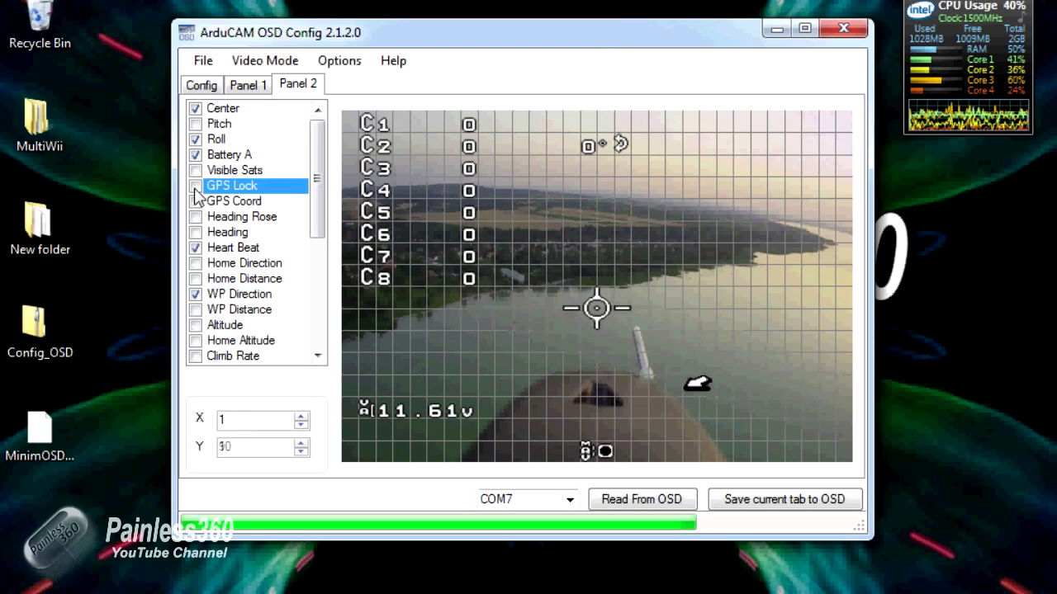
left_click(196, 186)
left_click(196, 202)
left_click(196, 201)
left_click(197, 217)
left_click(195, 216)
left_click(195, 232)
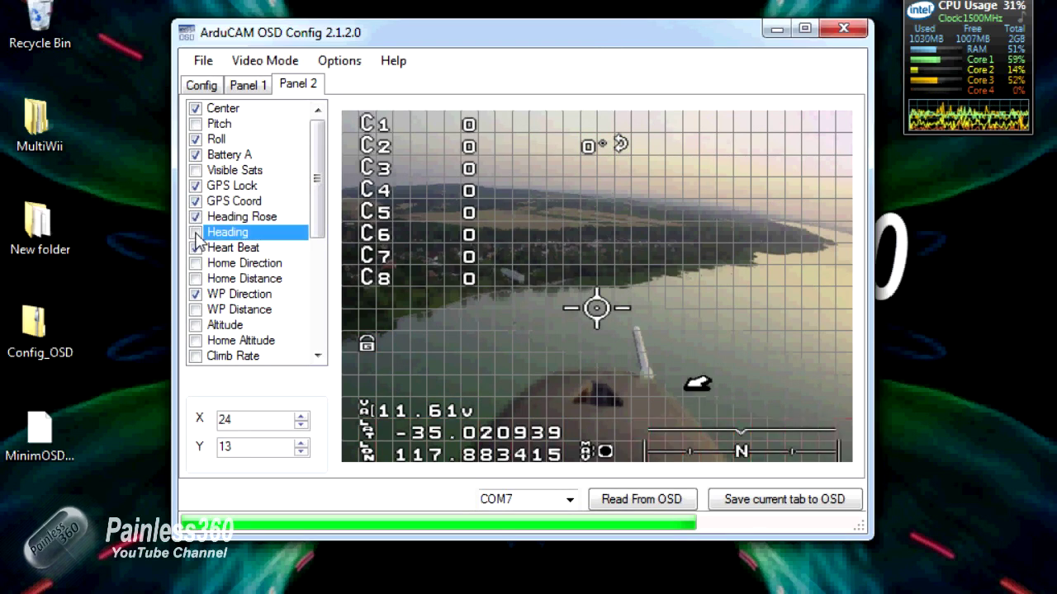
left_click(196, 232)
left_click(195, 263)
left_click(195, 262)
left_click(195, 278)
left_click(196, 278)
left_click(195, 309)
left_click(195, 309)
double_click(195, 325)
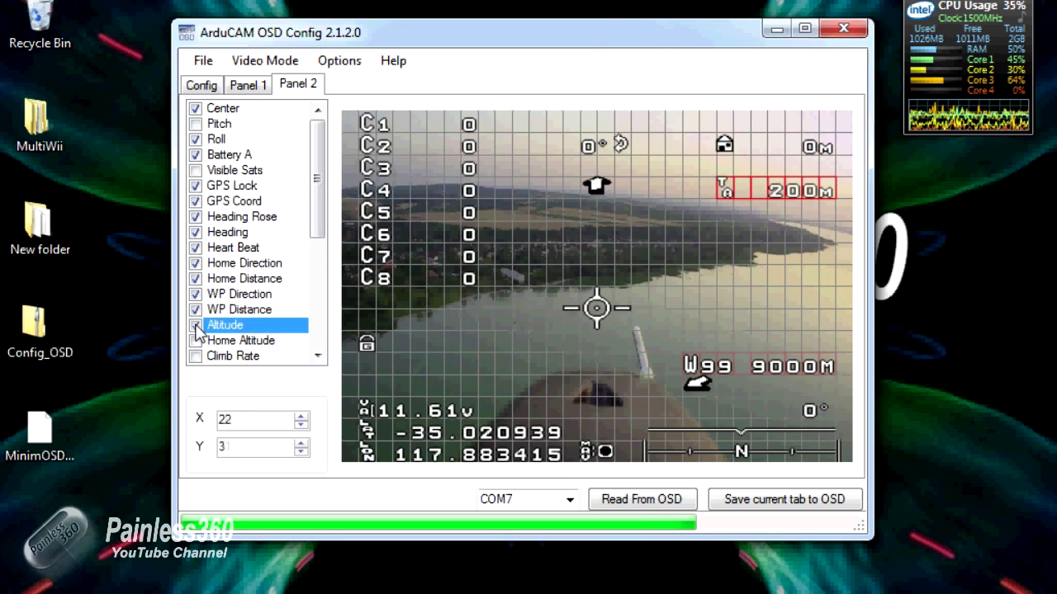
double_click(196, 340)
double_click(195, 355)
left_click(196, 124)
left_click(196, 124)
left_click(195, 170)
left_click(196, 170)
Enable battery percent through throttle, flight mode, horizon, call sign, RSSI, time, warnings and wind speed.
scroll(196, 177, "down", 5)
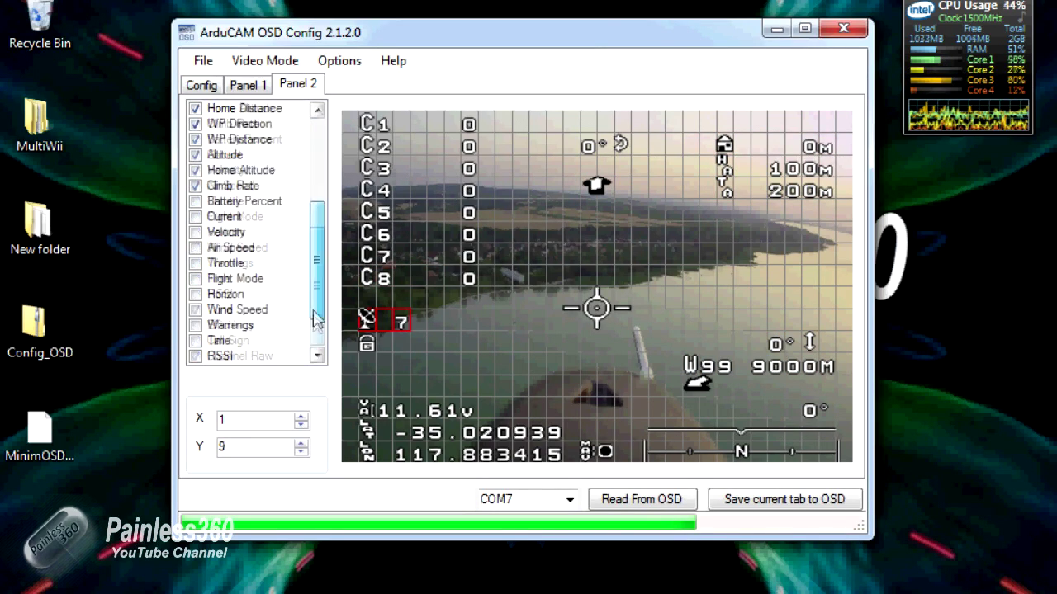
double_click(195, 139)
double_click(196, 154)
double_click(195, 170)
double_click(195, 186)
double_click(196, 202)
double_click(196, 216)
double_click(196, 232)
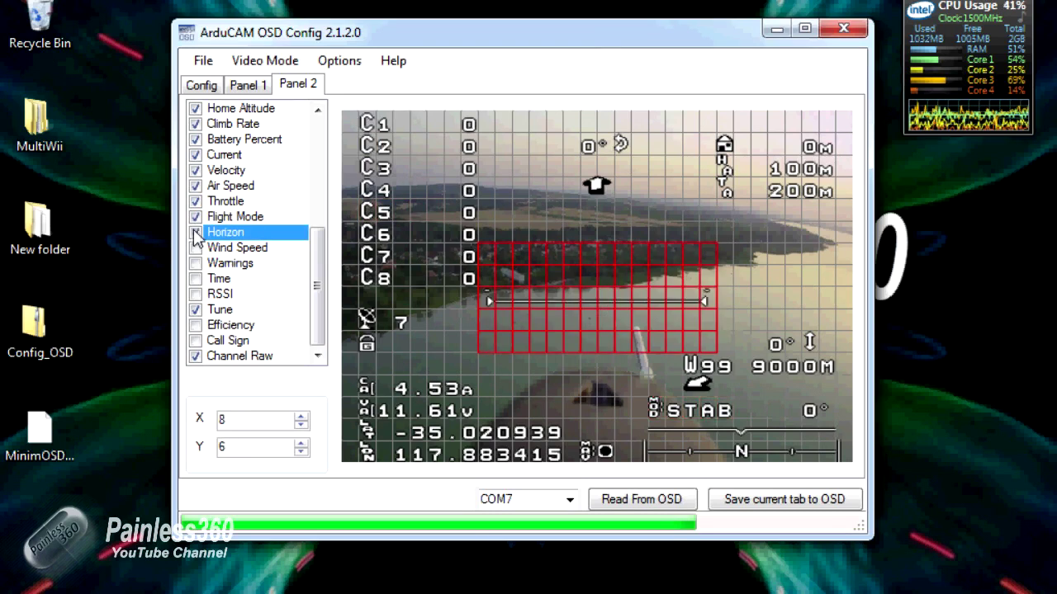
left_click(195, 356)
left_click(196, 356)
double_click(195, 340)
left_click(196, 324)
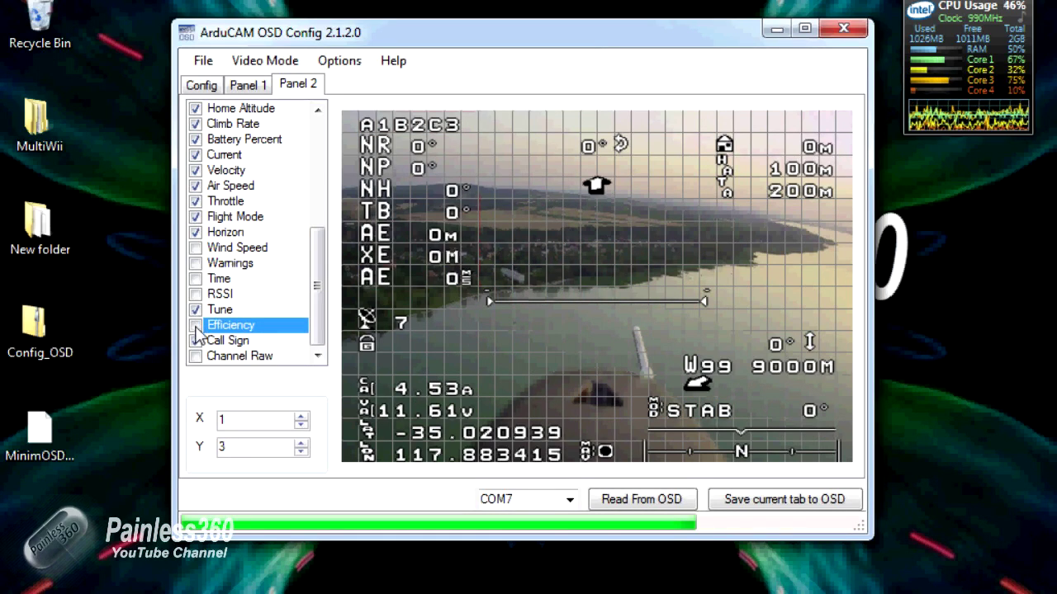
left_click(195, 294)
left_click(196, 294)
double_click(195, 278)
left_click(196, 262)
left_click(196, 262)
left_click(196, 248)
left_click(196, 247)
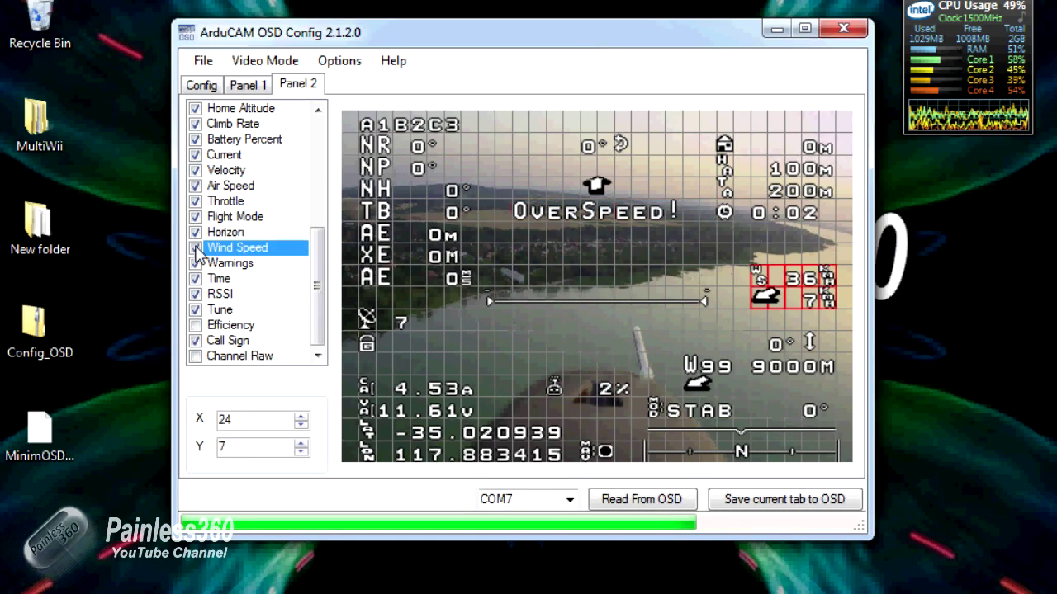
left_click_drag(315, 281, 329, 153)
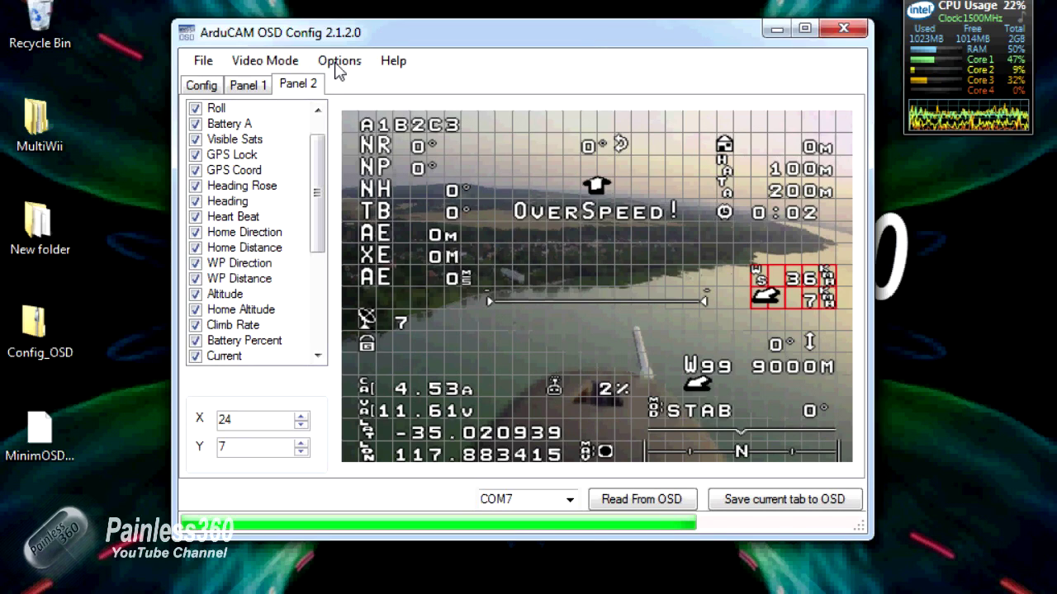
Write the Panel 1 layout to the OSD.
left_click(246, 85)
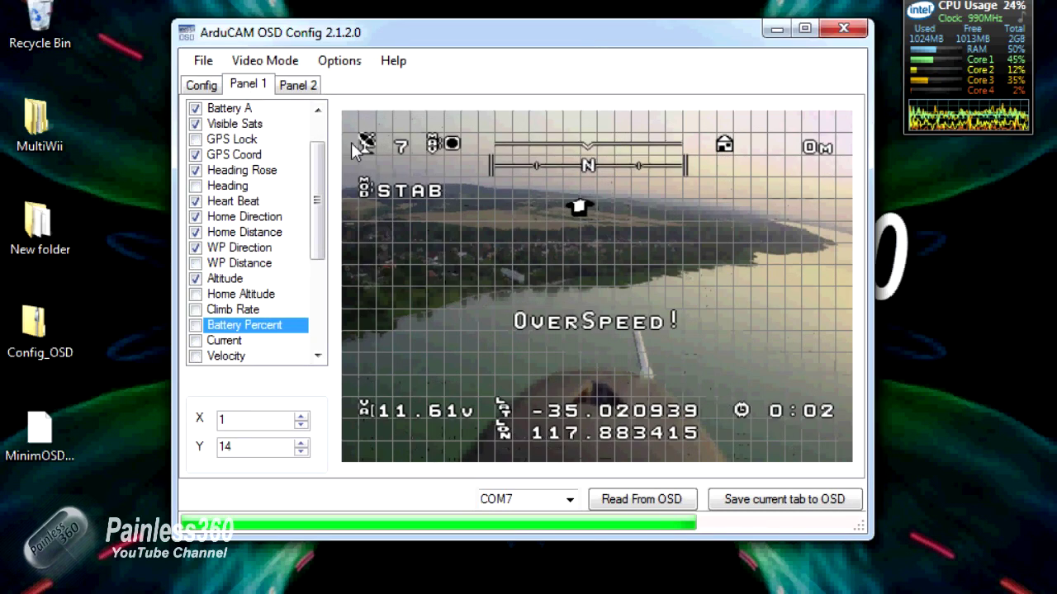
left_click(792, 500)
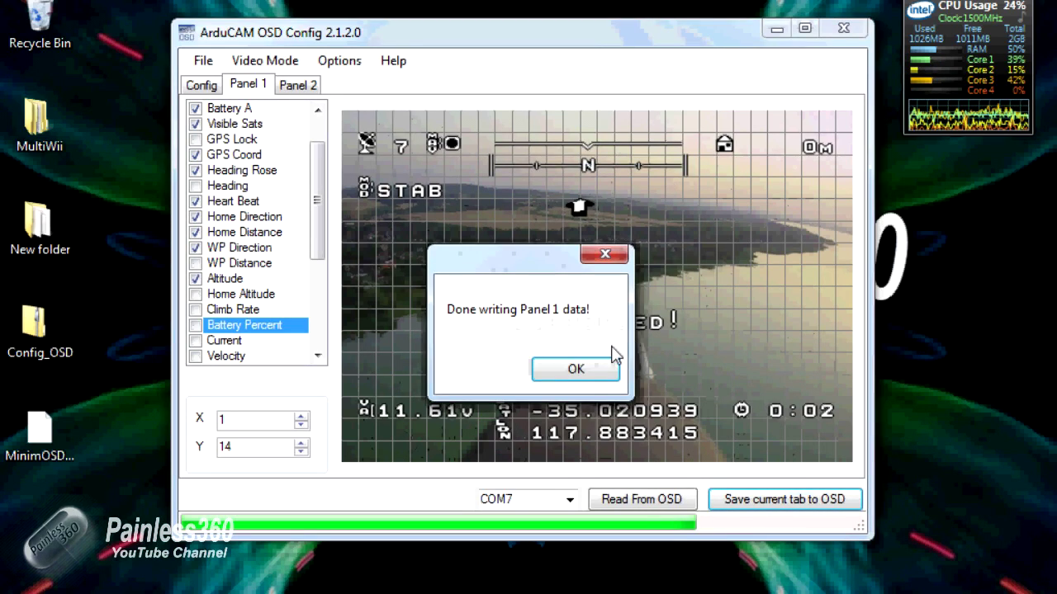
left_click(600, 368)
Write the Panel 2 layout to the OSD.
left_click(297, 85)
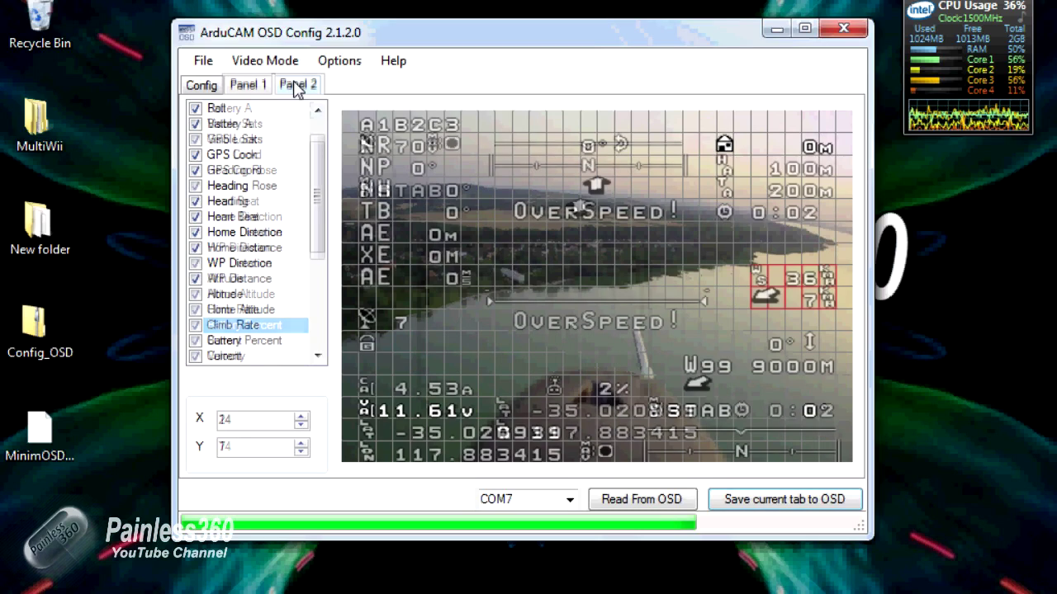
left_click(789, 500)
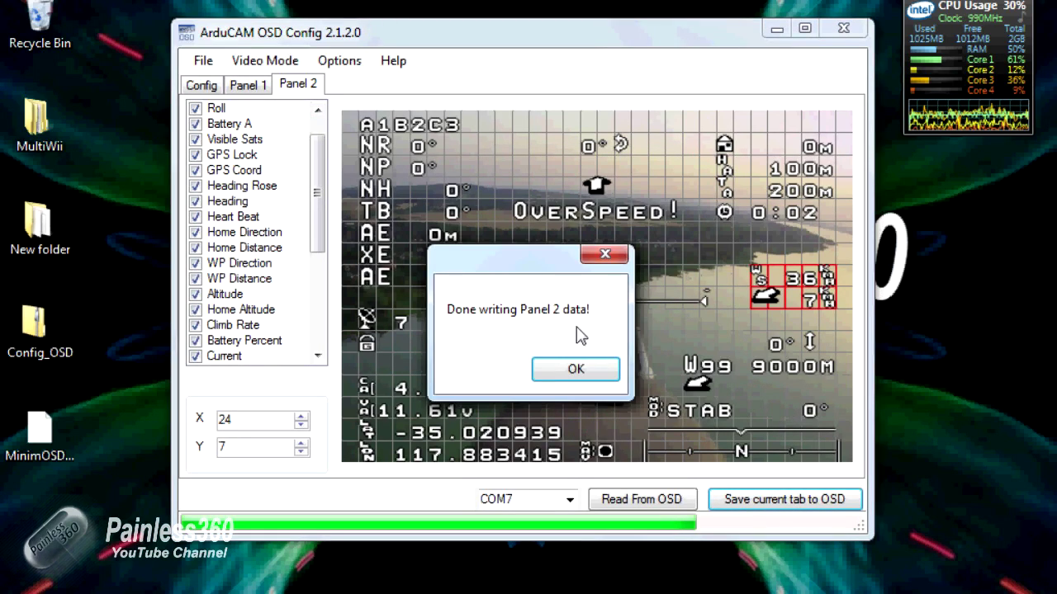
left_click(577, 370)
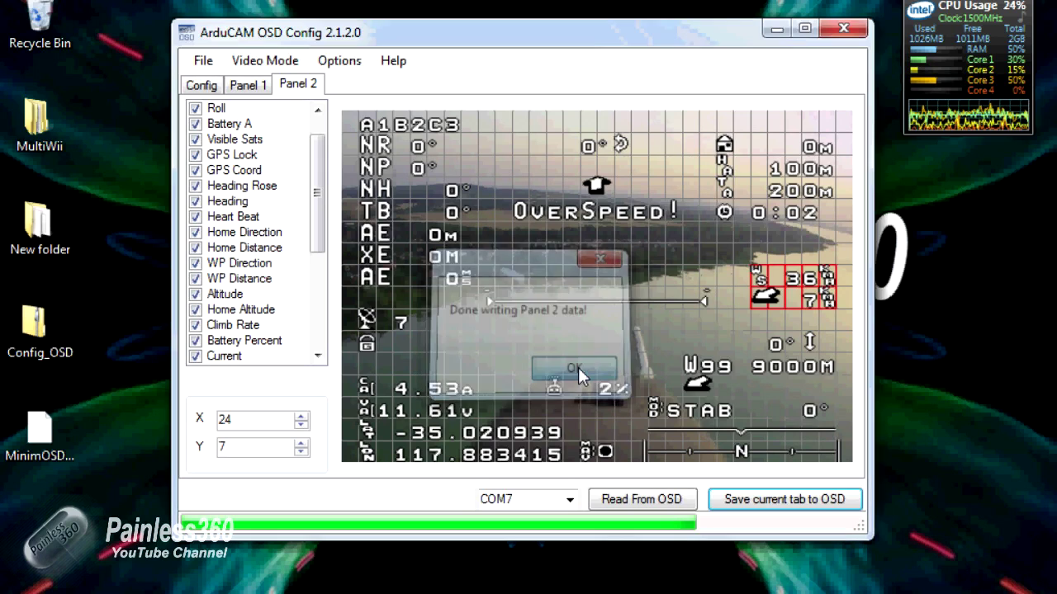
left_click(203, 86)
Show the saved Panel 1 layout again.
left_click(246, 86)
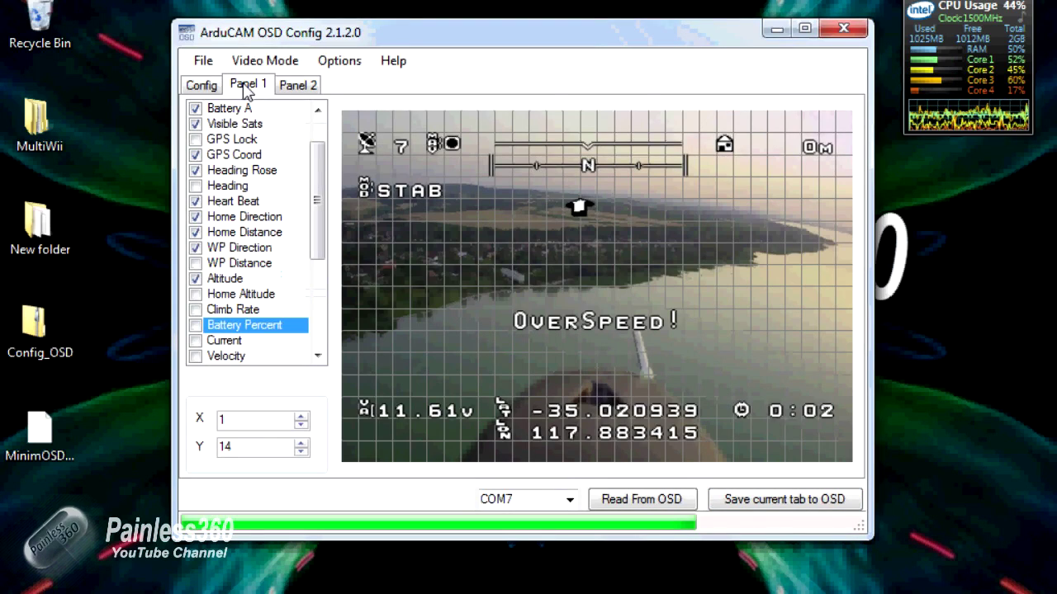